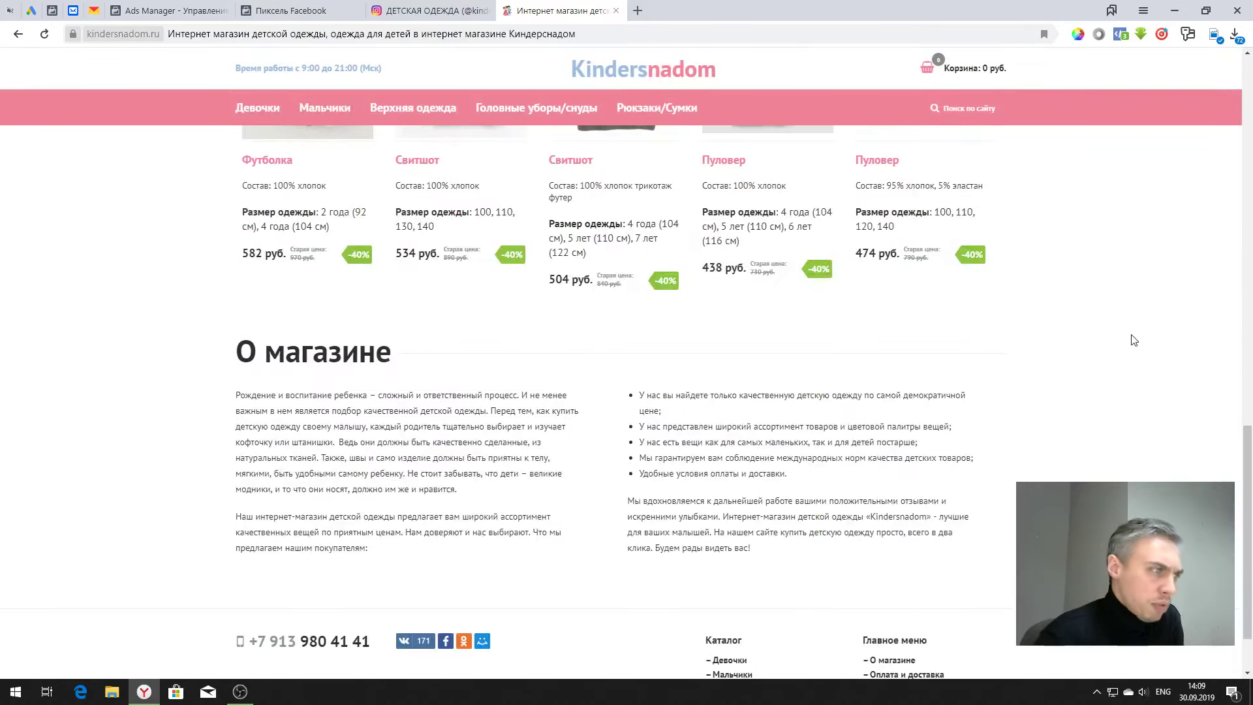
# Step: Switch from the shop website to Ads Manager and compare the results of the Лента and ТРАФИК САЙТ ТЕСТ campaigns
pyautogui.scroll(15, 1134, 339)
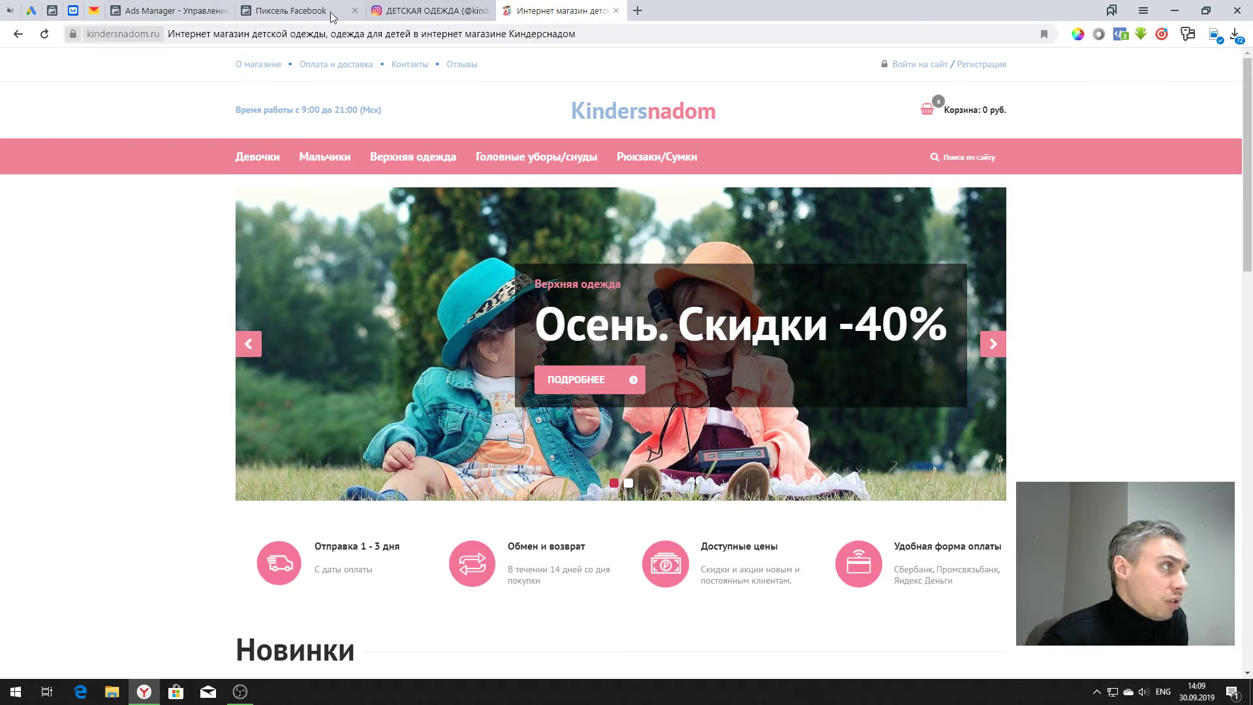
pyautogui.moveTo(324, 21)
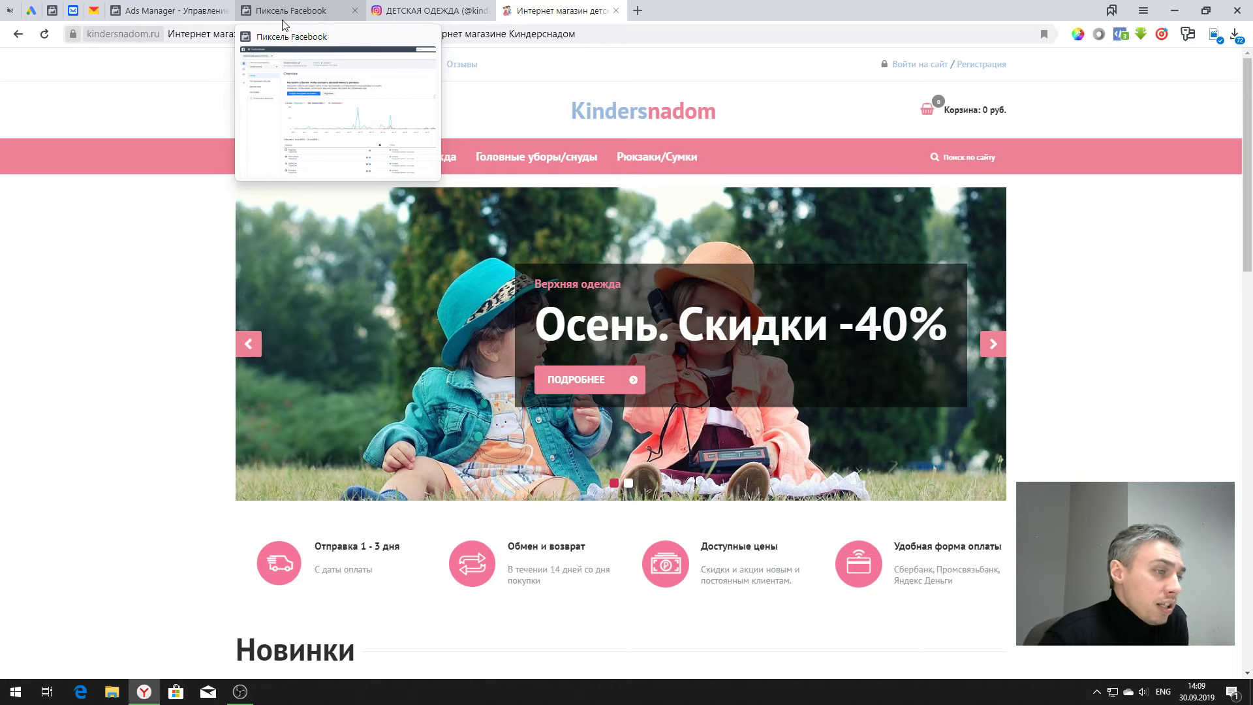
pyautogui.click(168, 12)
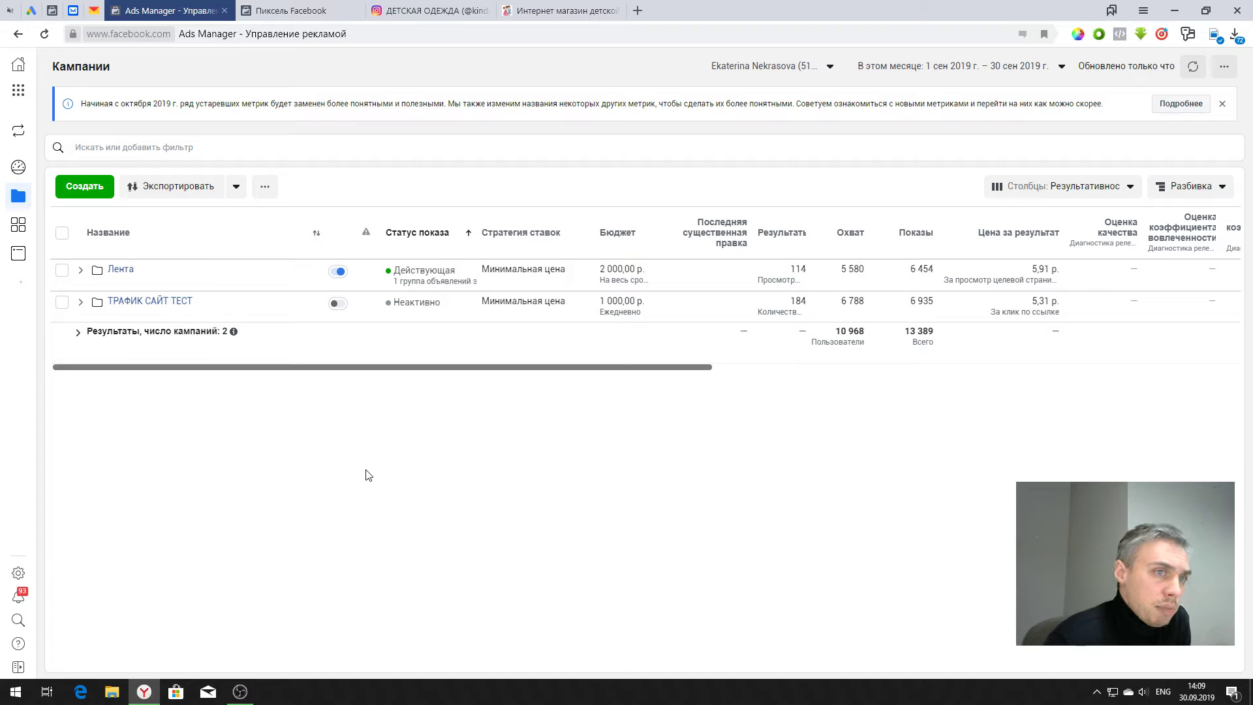
pyautogui.moveTo(171, 312)
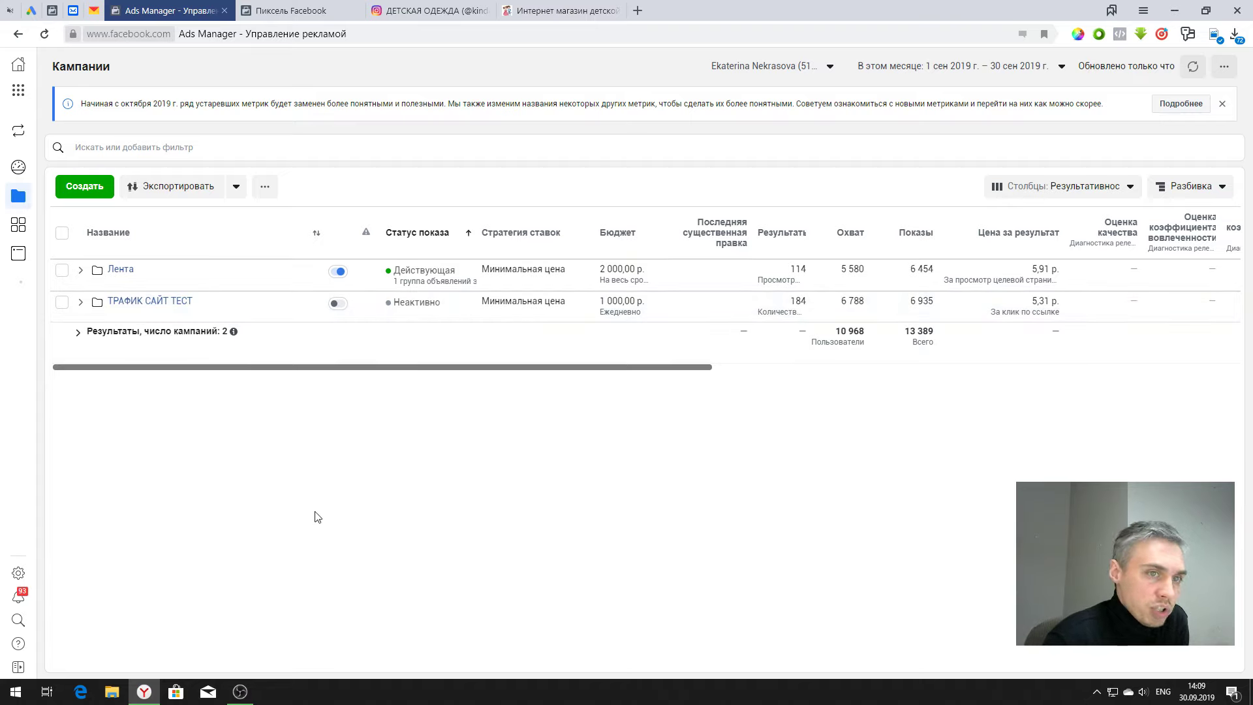
pyautogui.moveTo(113, 274)
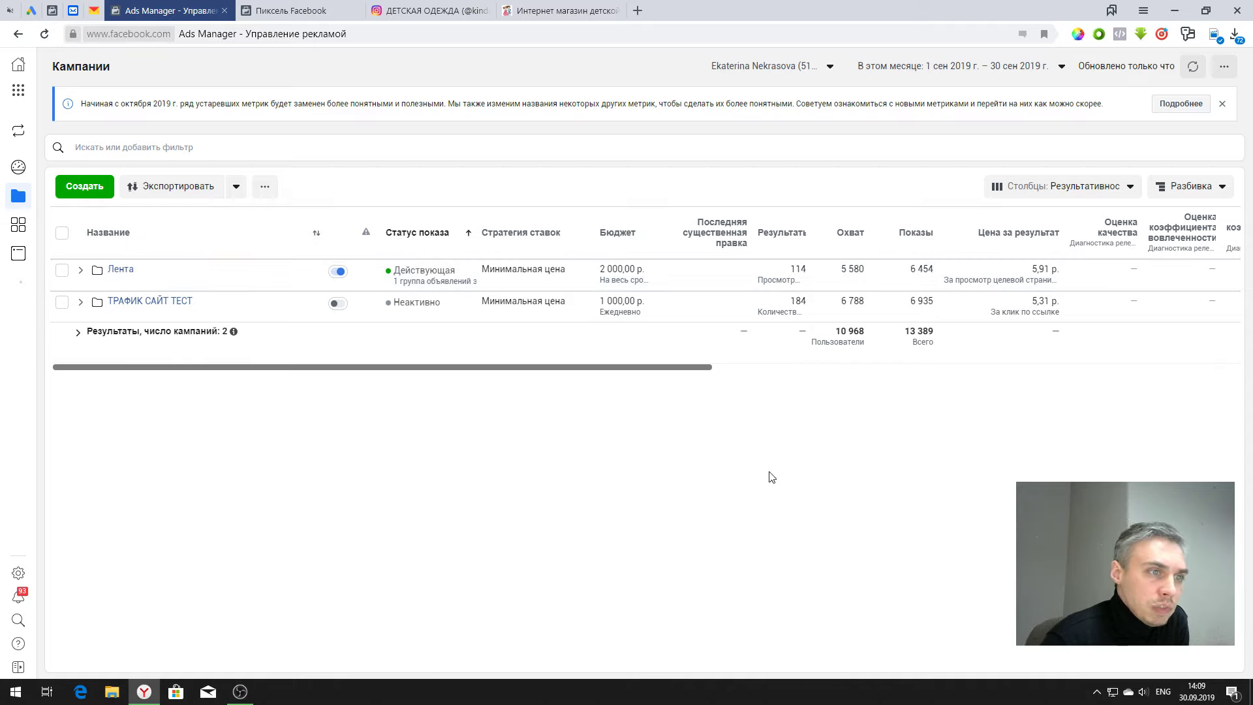
pyautogui.moveTo(784, 321)
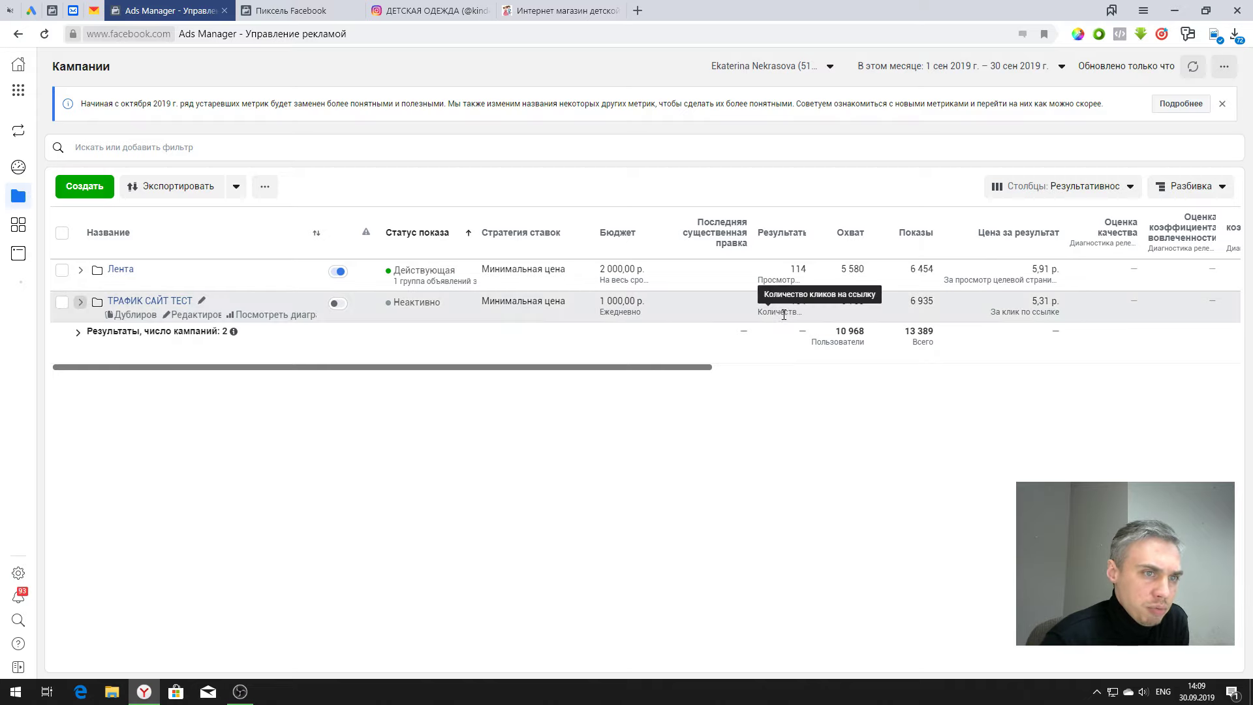
pyautogui.moveTo(799, 273)
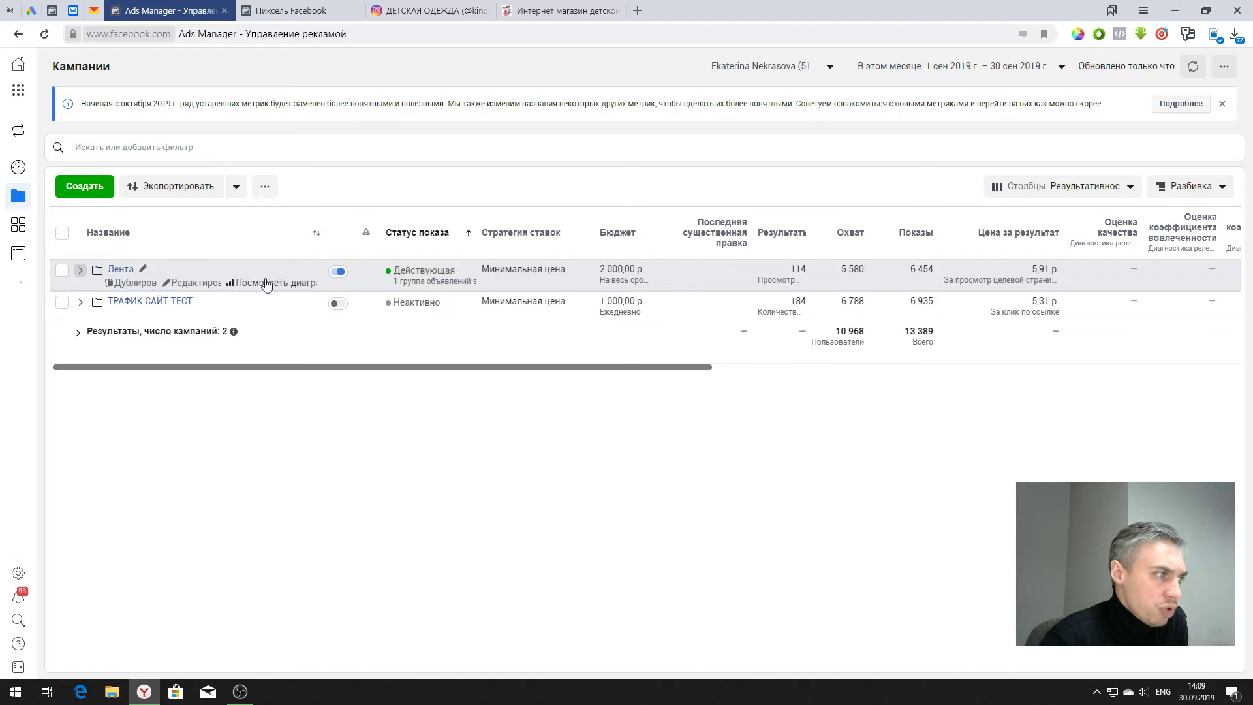
pyautogui.moveTo(328, 367); pyautogui.dragTo(182, 372)
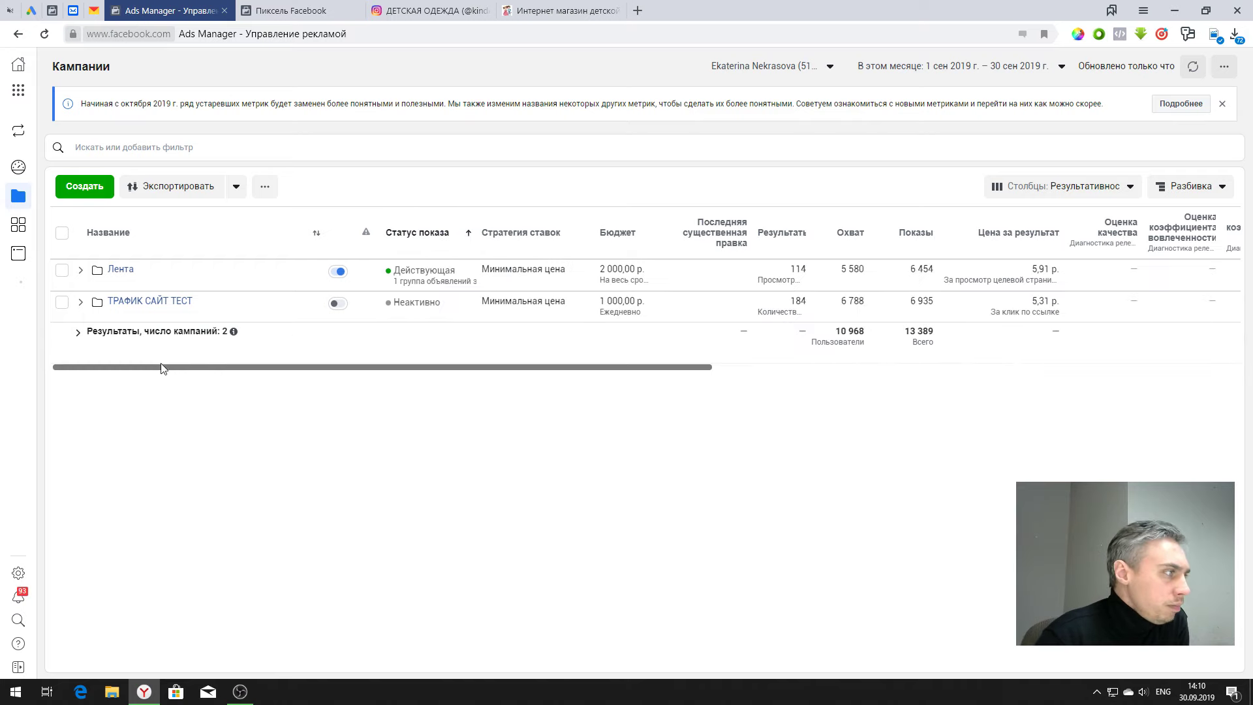
# Step: Show only the ad sets of the ТРАФИК САЙТ ТЕСТ campaign and review all their performance columns, including spend and link clicks
pyautogui.click(62, 303)
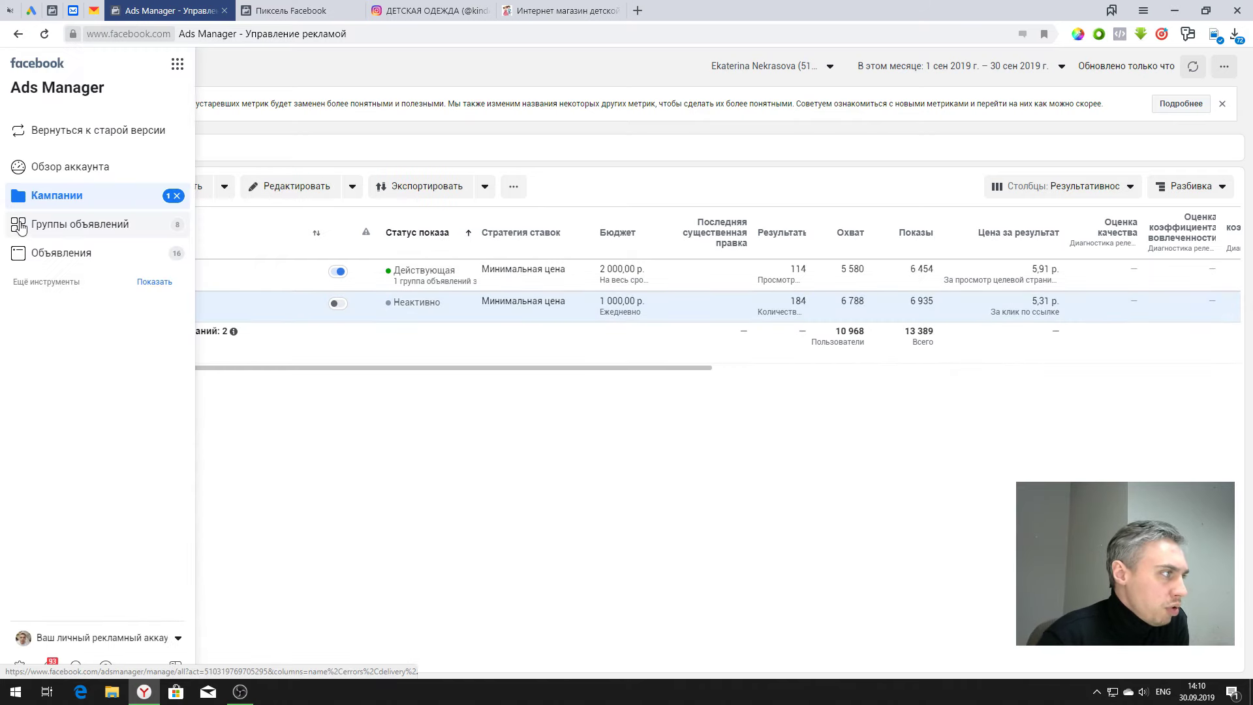
pyautogui.click(26, 223)
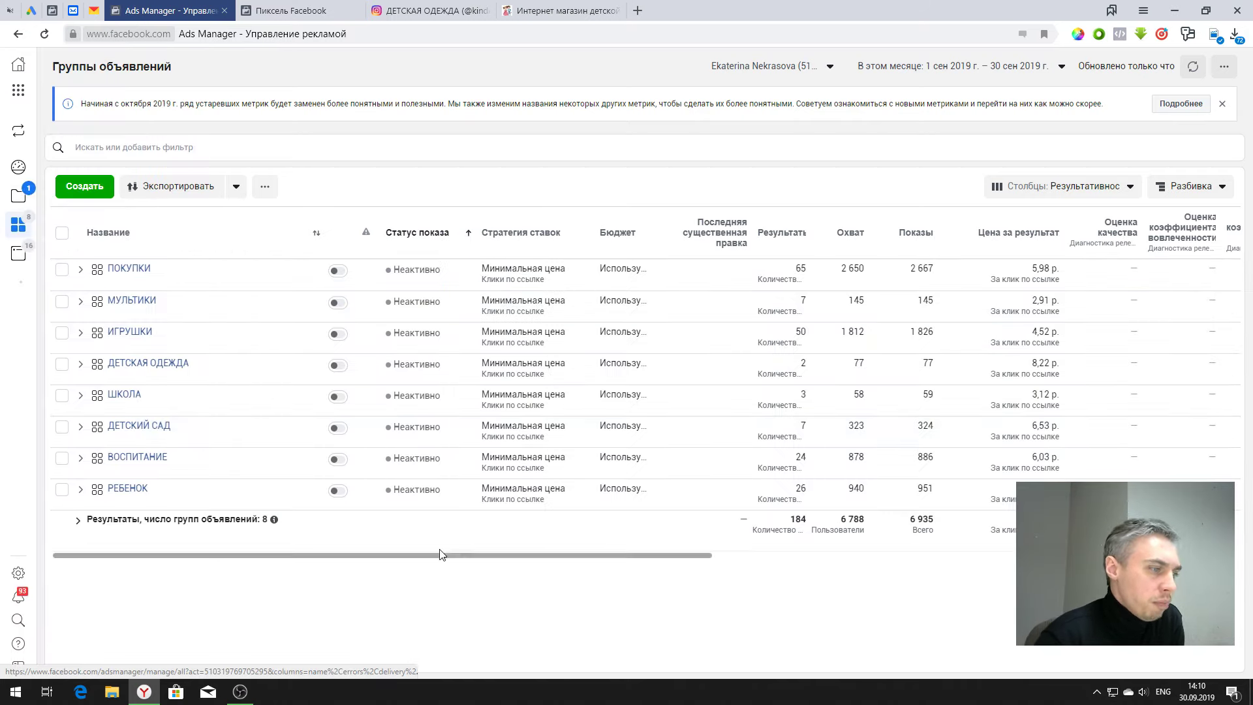
pyautogui.moveTo(438, 556); pyautogui.dragTo(984, 560)
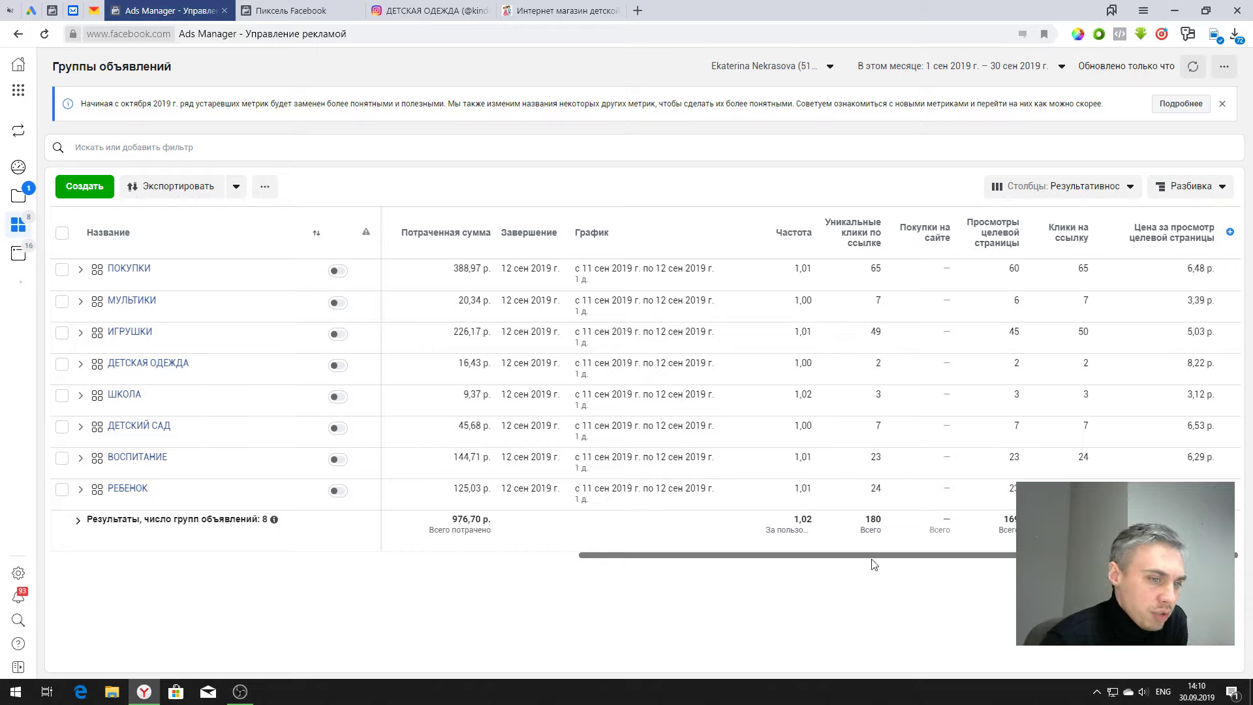
pyautogui.moveTo(872, 560); pyautogui.dragTo(546, 559)
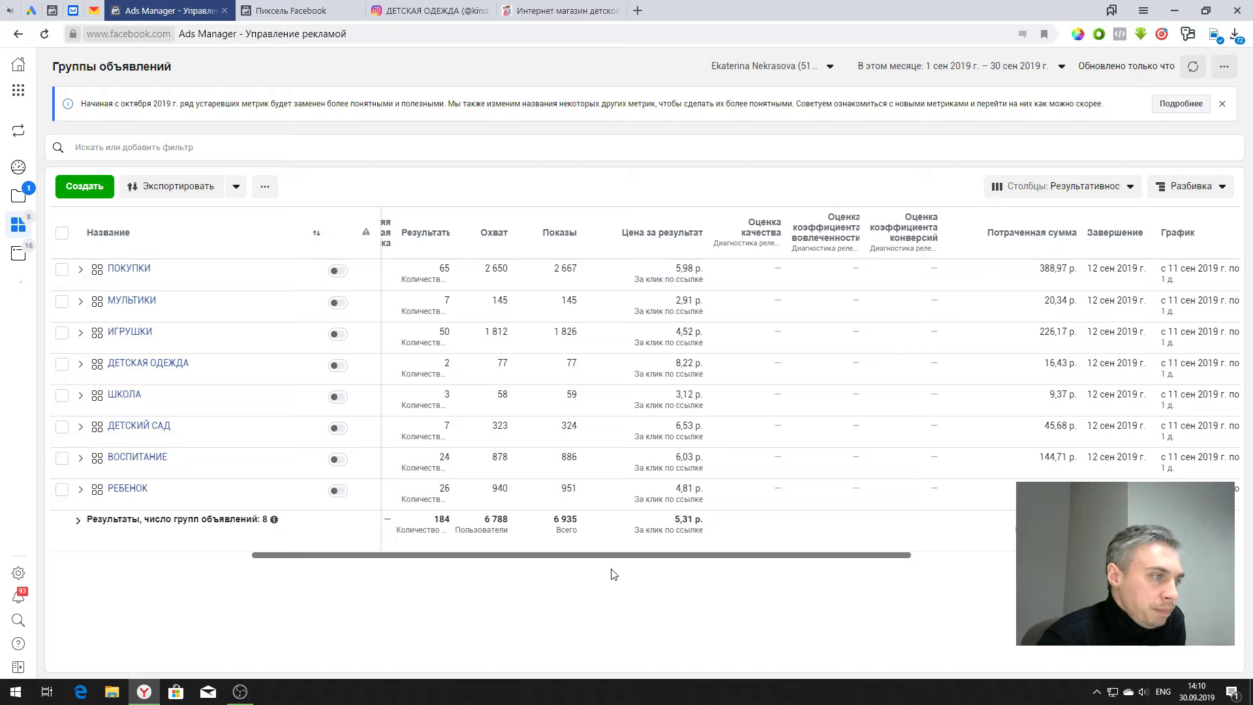
pyautogui.moveTo(618, 560); pyautogui.dragTo(578, 560)
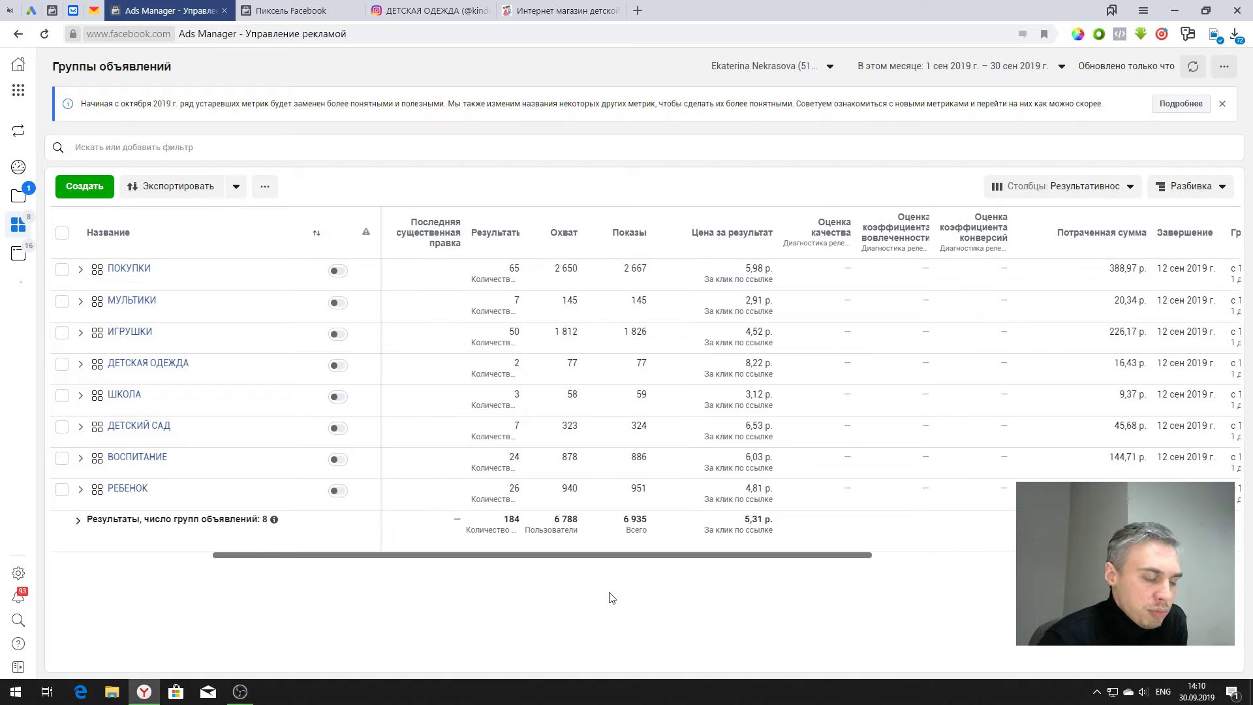
pyautogui.moveTo(593, 557); pyautogui.dragTo(504, 558)
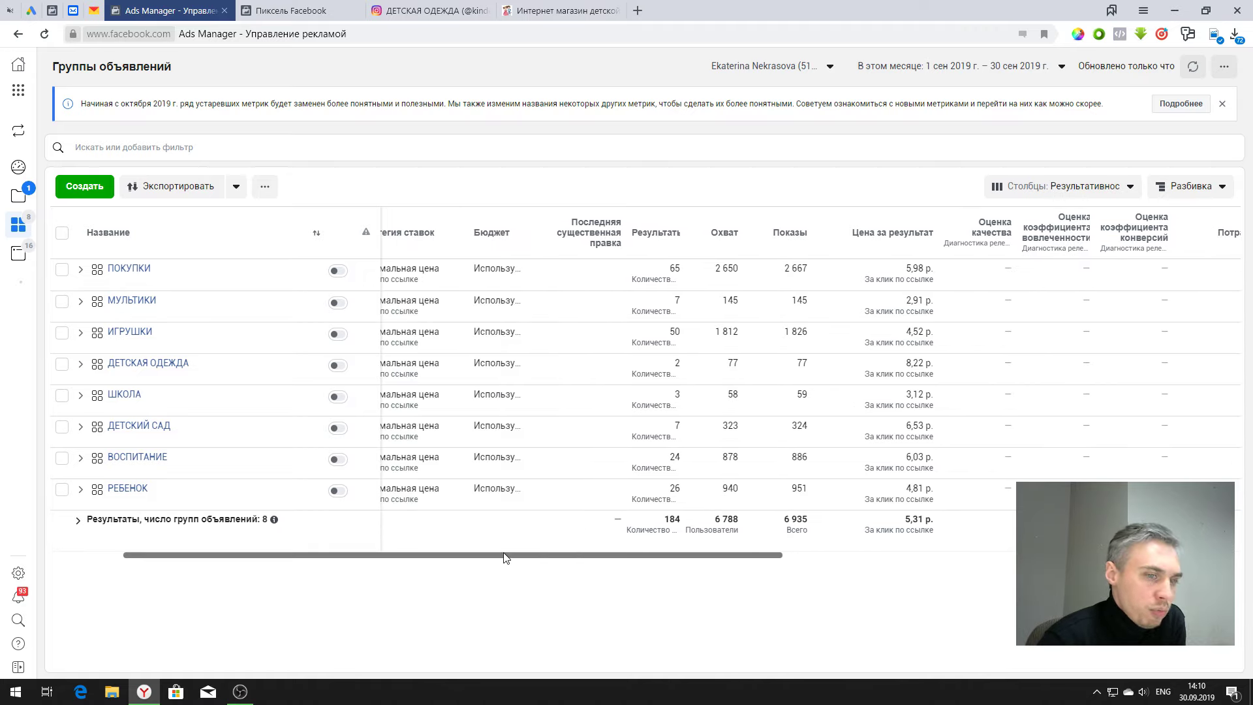
pyautogui.moveTo(504, 557); pyautogui.dragTo(406, 556)
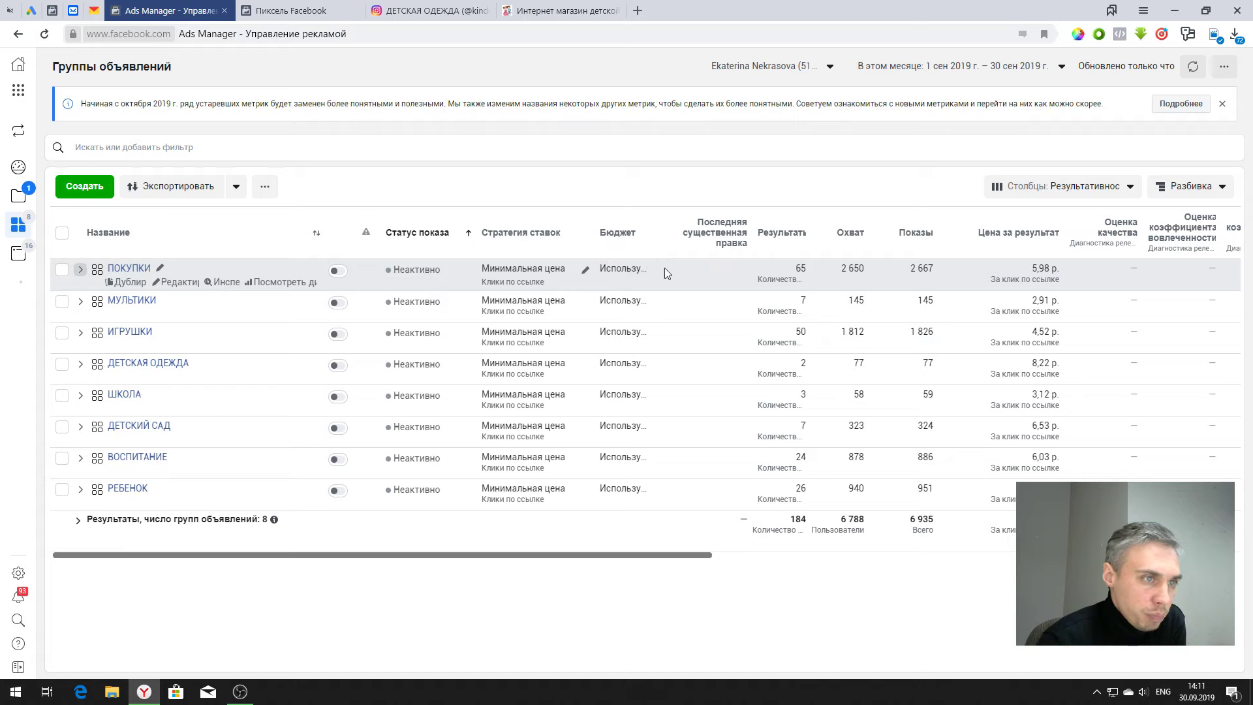
# Step: Expand the ПОКУПКИ and ИГРУШКИ ad sets to compare the results and quality ratings of their individual ads
pyautogui.click(80, 270)
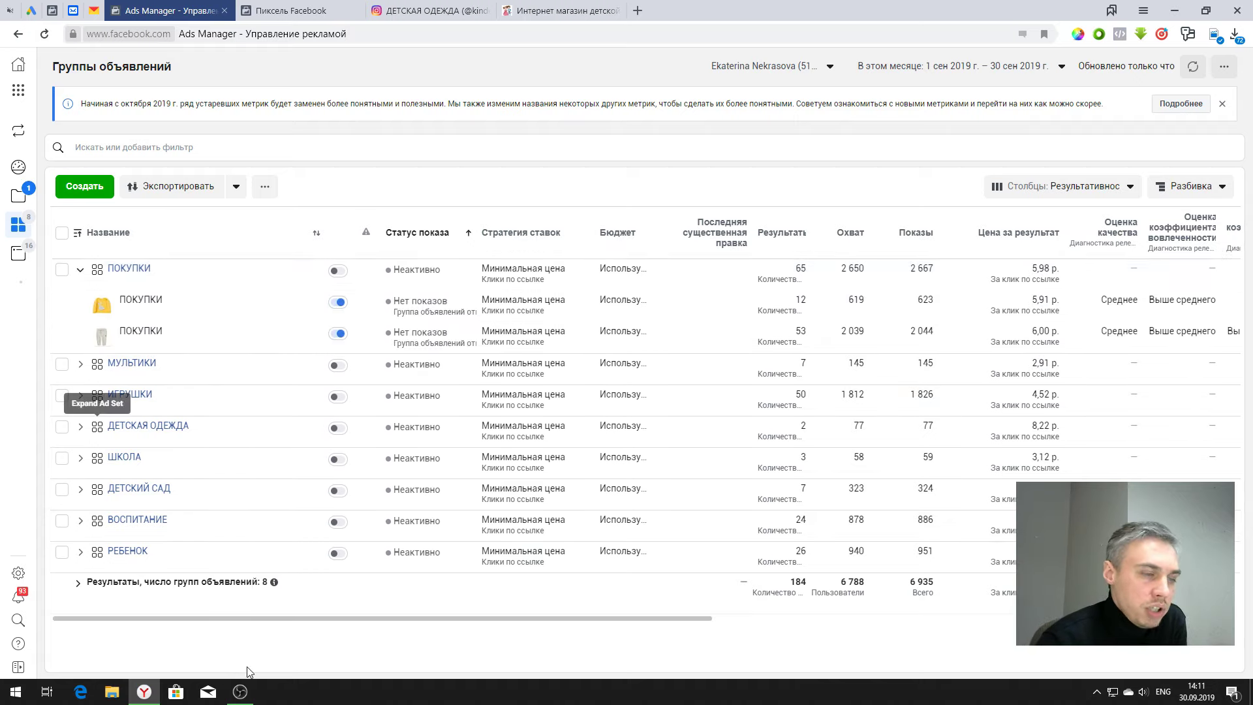
pyautogui.moveTo(358, 618); pyautogui.dragTo(513, 621)
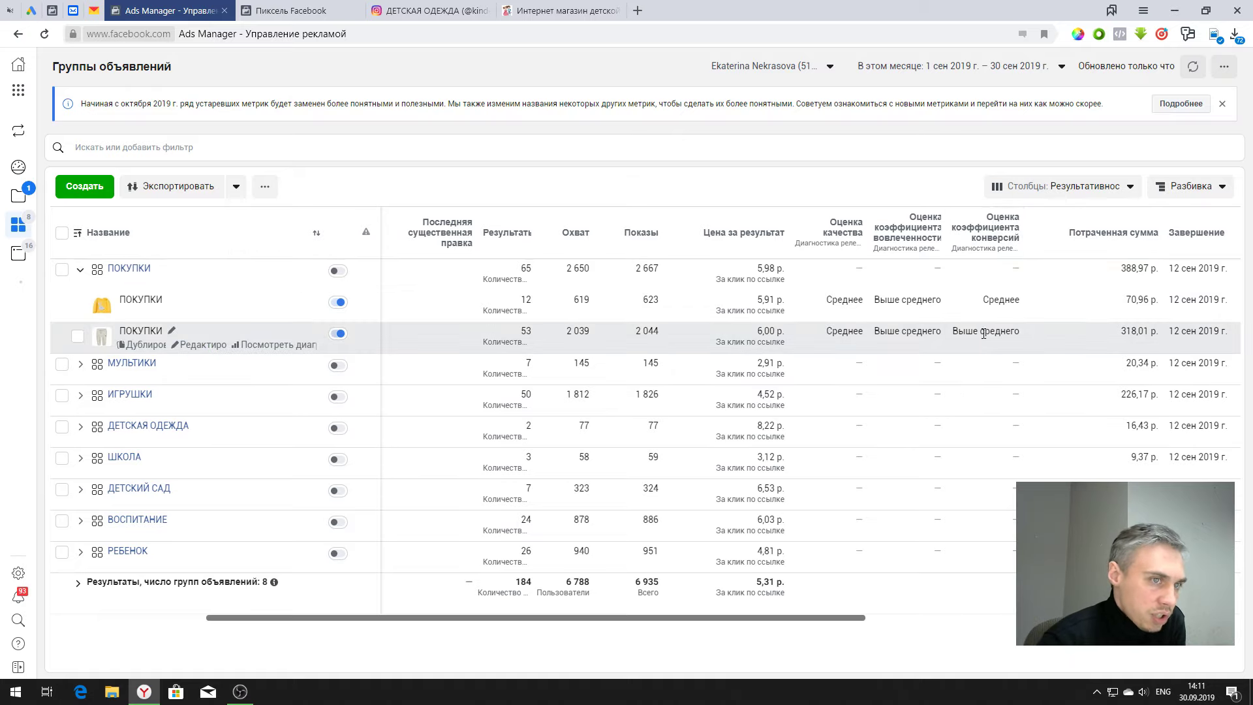
pyautogui.moveTo(24, 389)
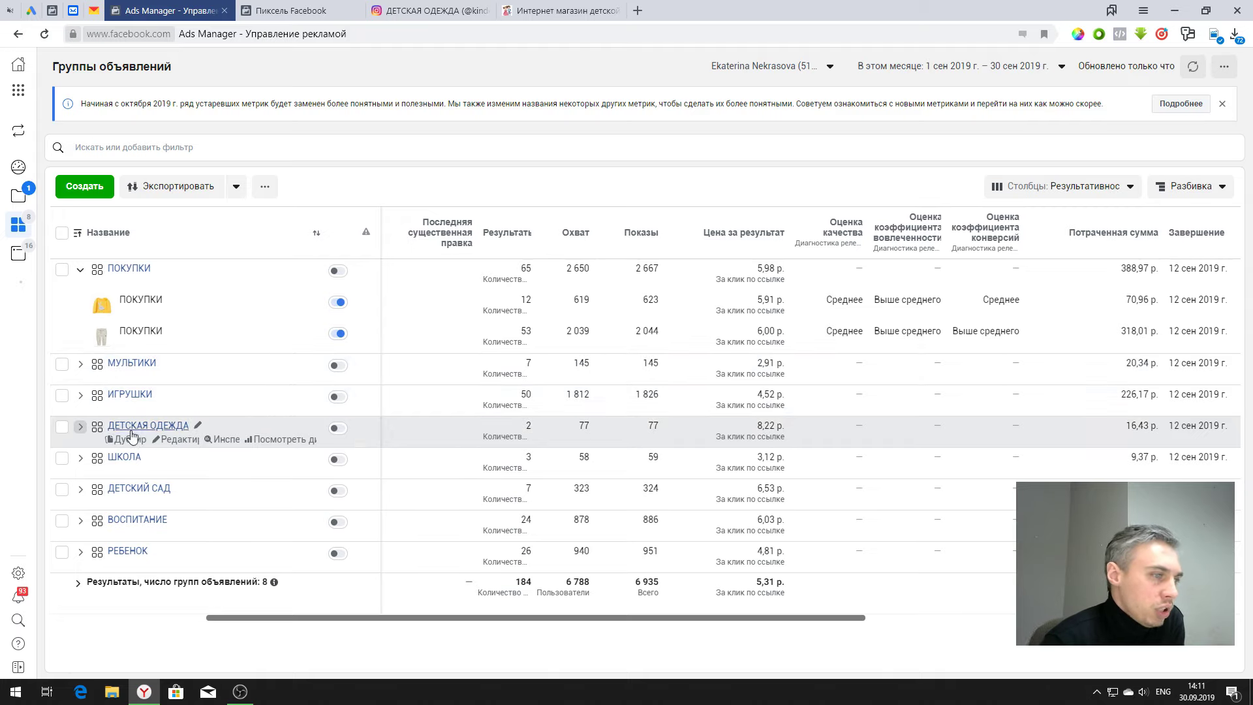
pyautogui.click(80, 396)
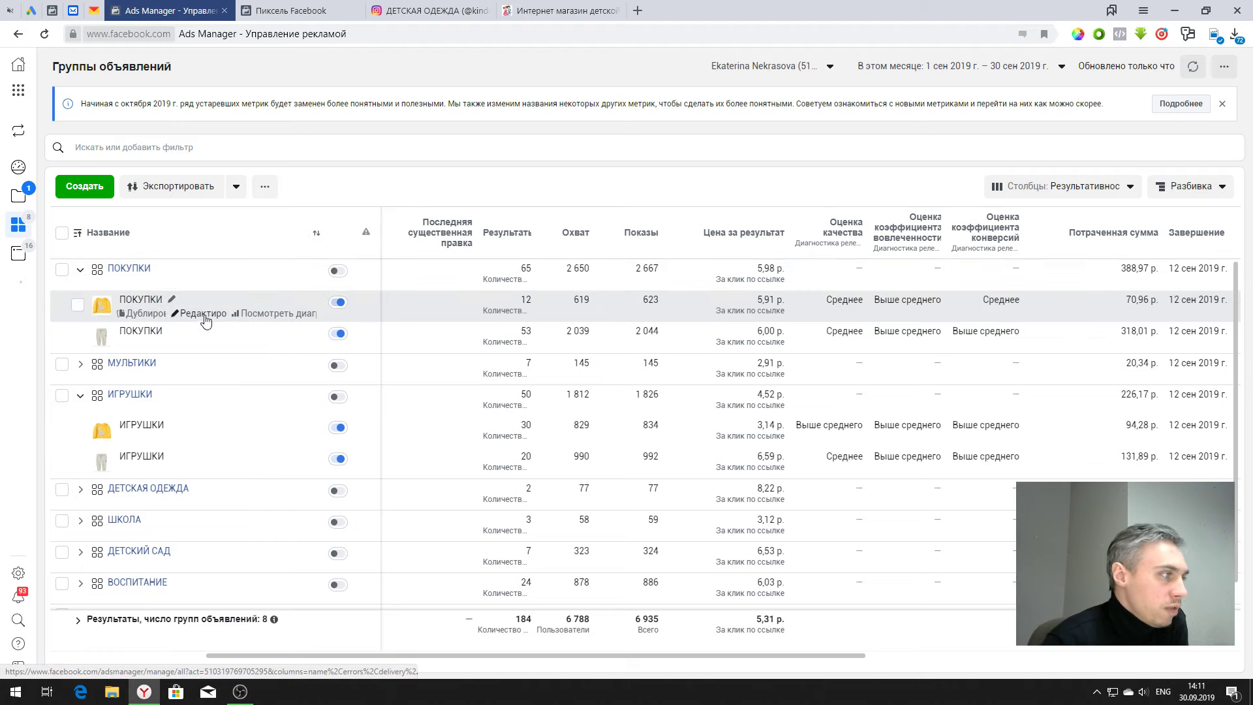
# Step: Open the ПОКУПКИ ad set's edit settings and examine its schedule, excluded audience, locations, age and gender
pyautogui.click(203, 314)
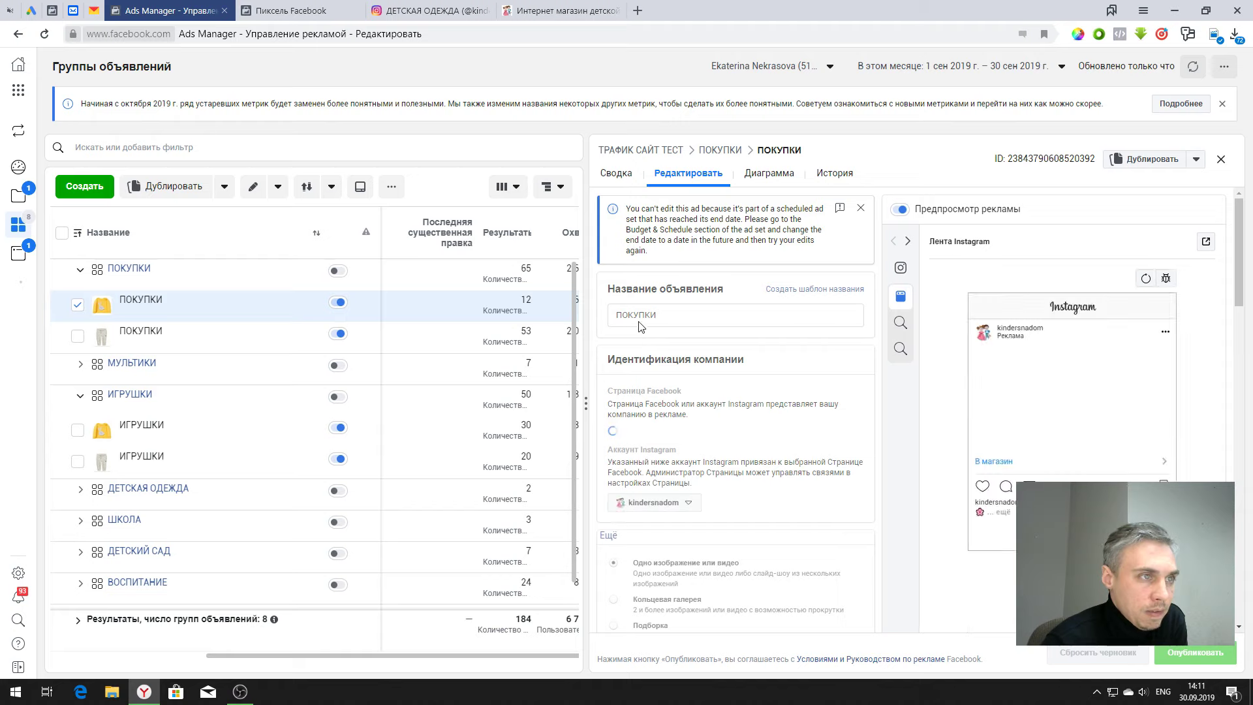
pyautogui.click(719, 150)
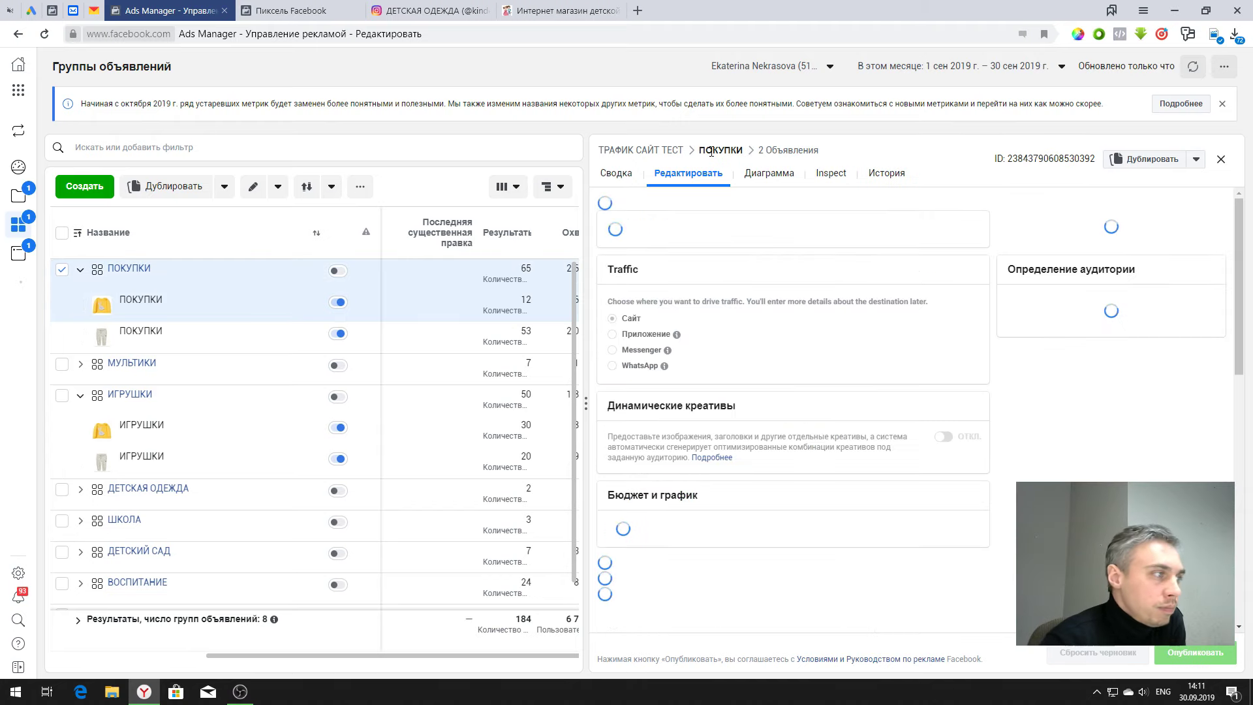
pyautogui.scroll(-2, 607, 295)
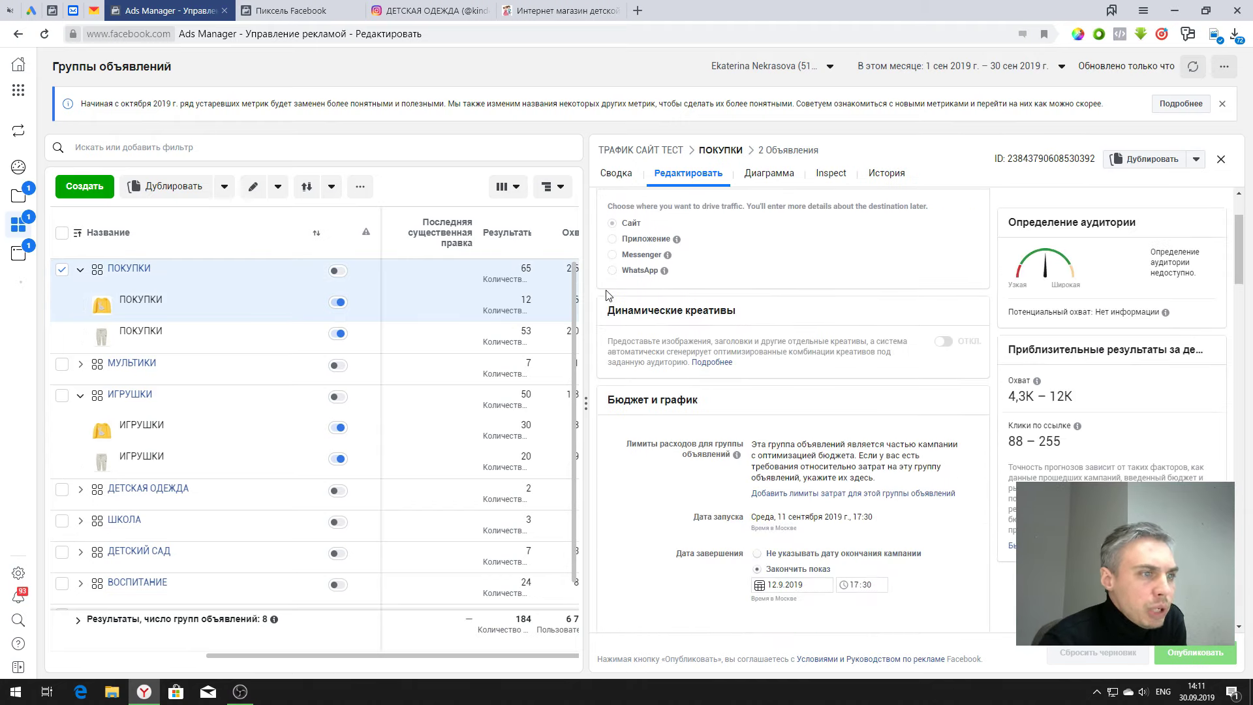
pyautogui.scroll(-6, 606, 295)
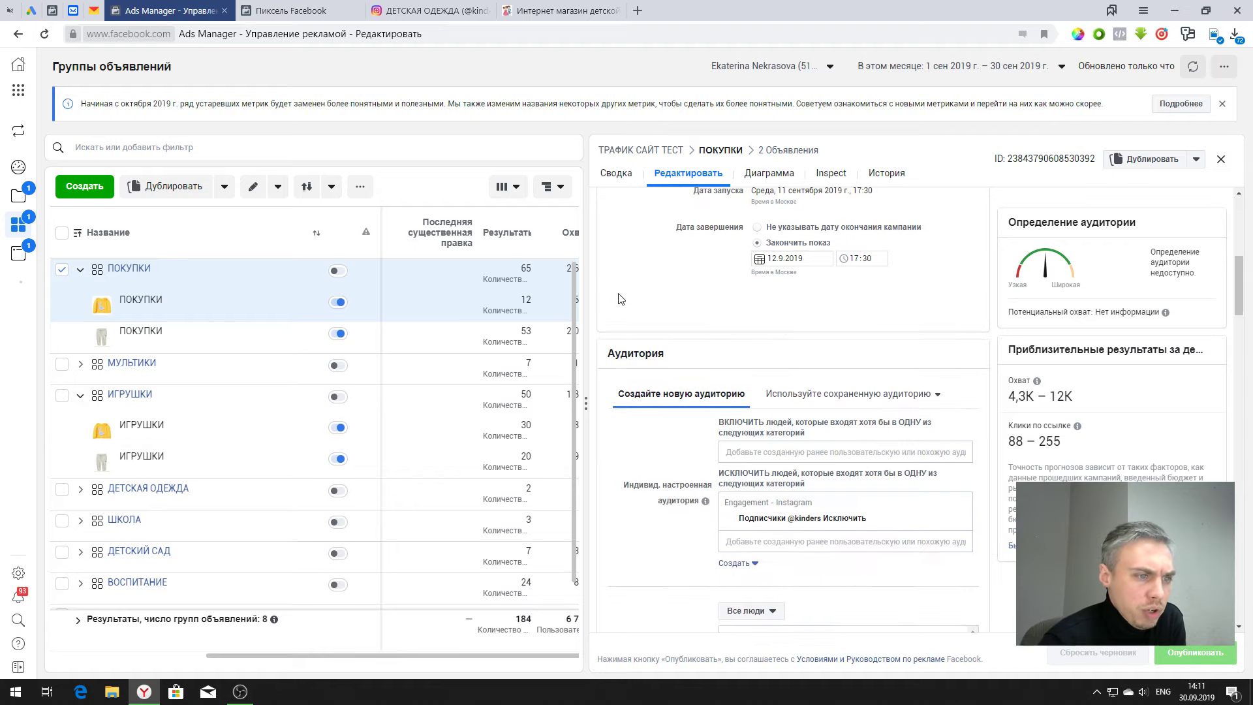
pyautogui.scroll(-2, 619, 299)
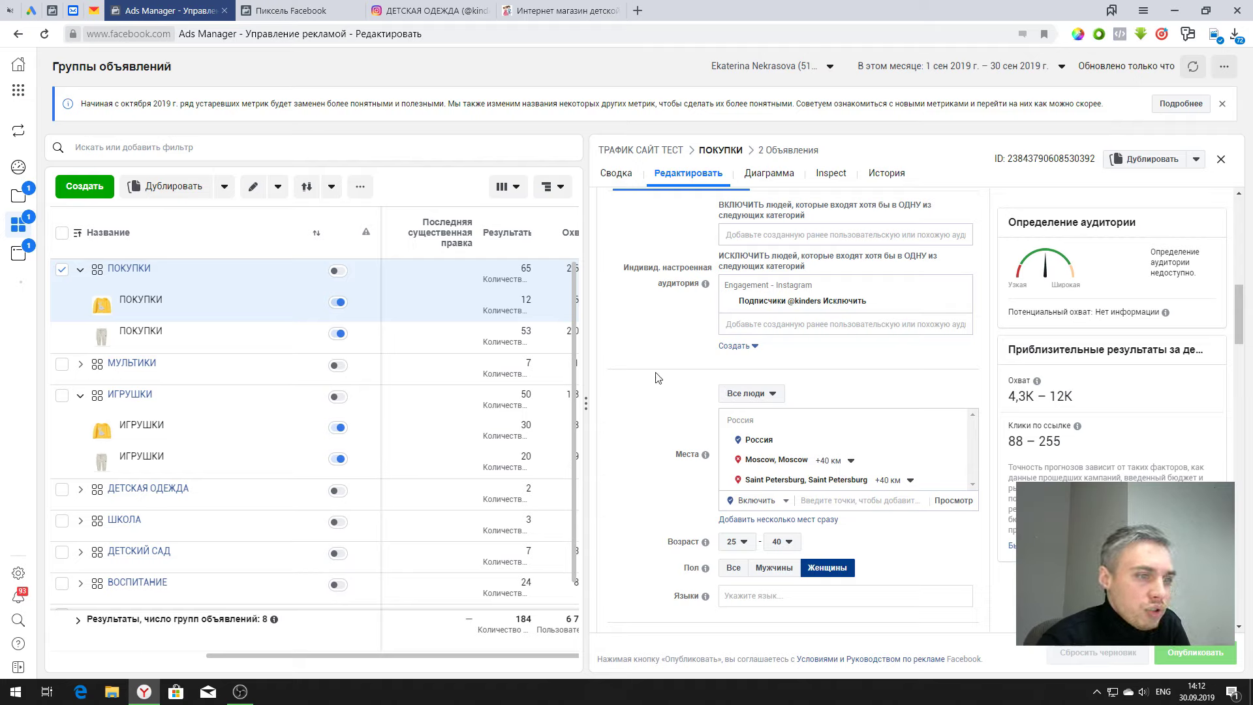
pyautogui.scroll(-2, 656, 372)
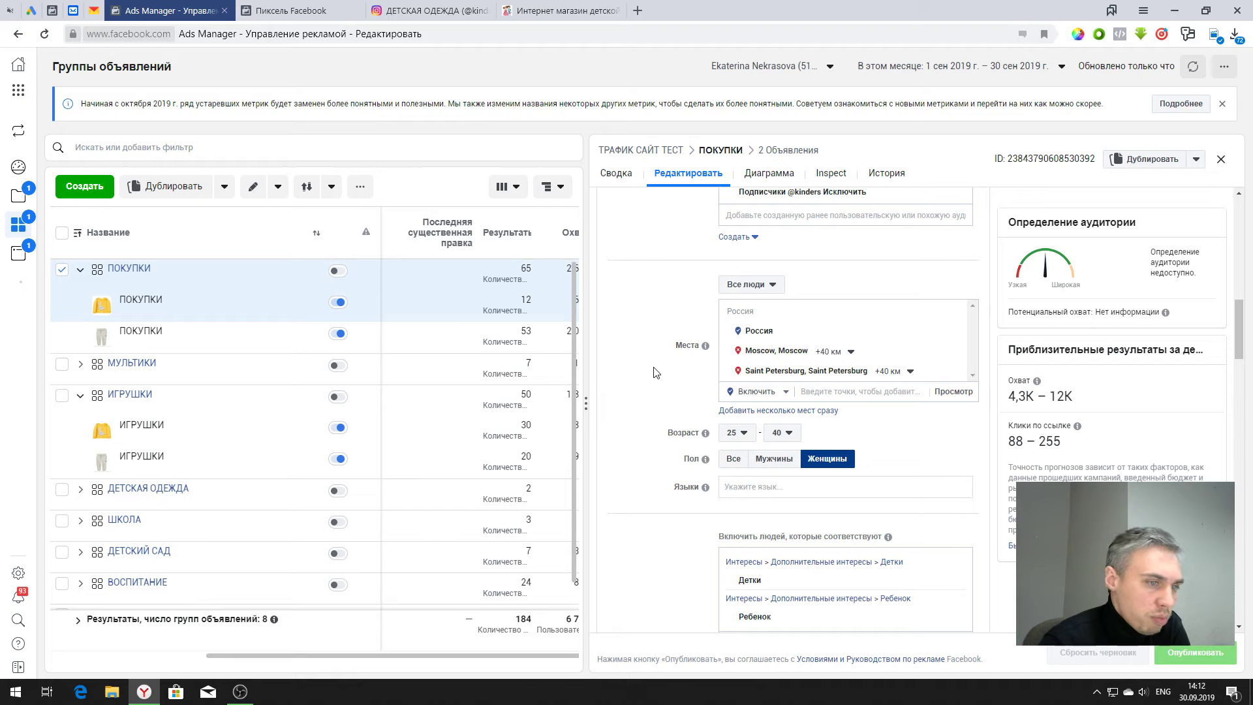
pyautogui.scroll(-2, 656, 372)
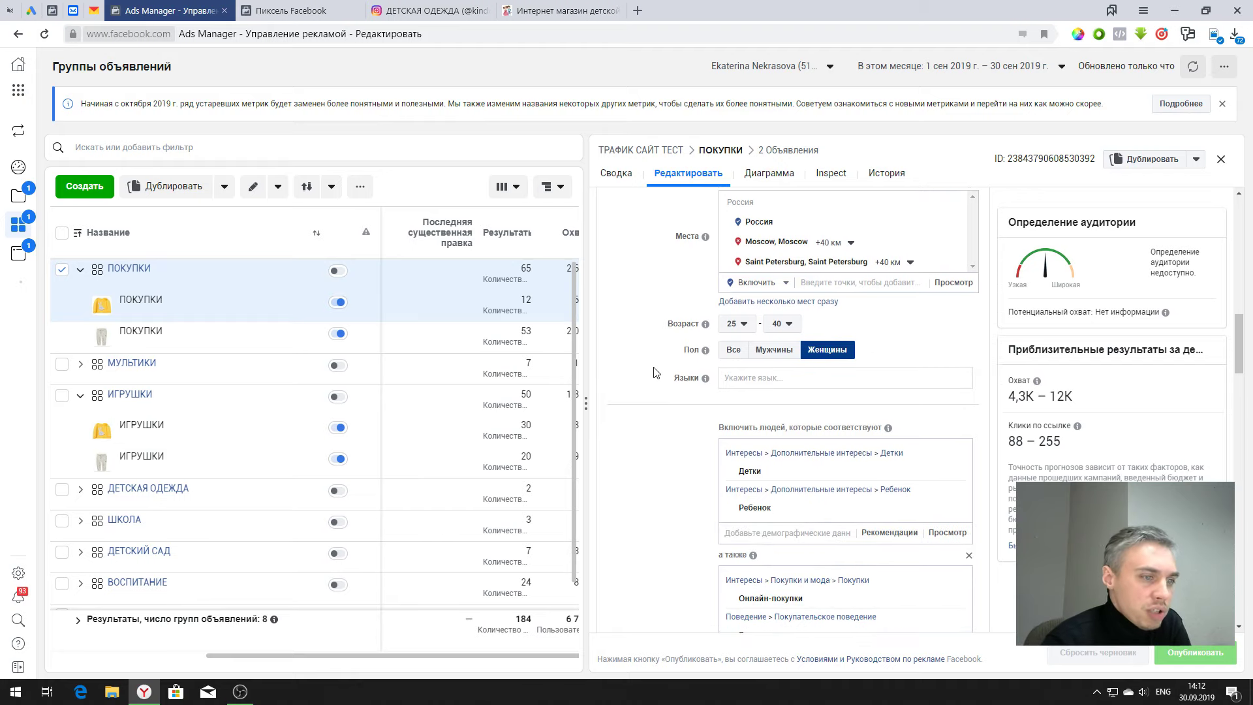
# Step: Examine the ПОКУПКИ ad set's detailed targeting, Instagram placements, and optimization and delivery settings
pyautogui.scroll(-2, 655, 372)
pyautogui.scroll(-2, 656, 371)
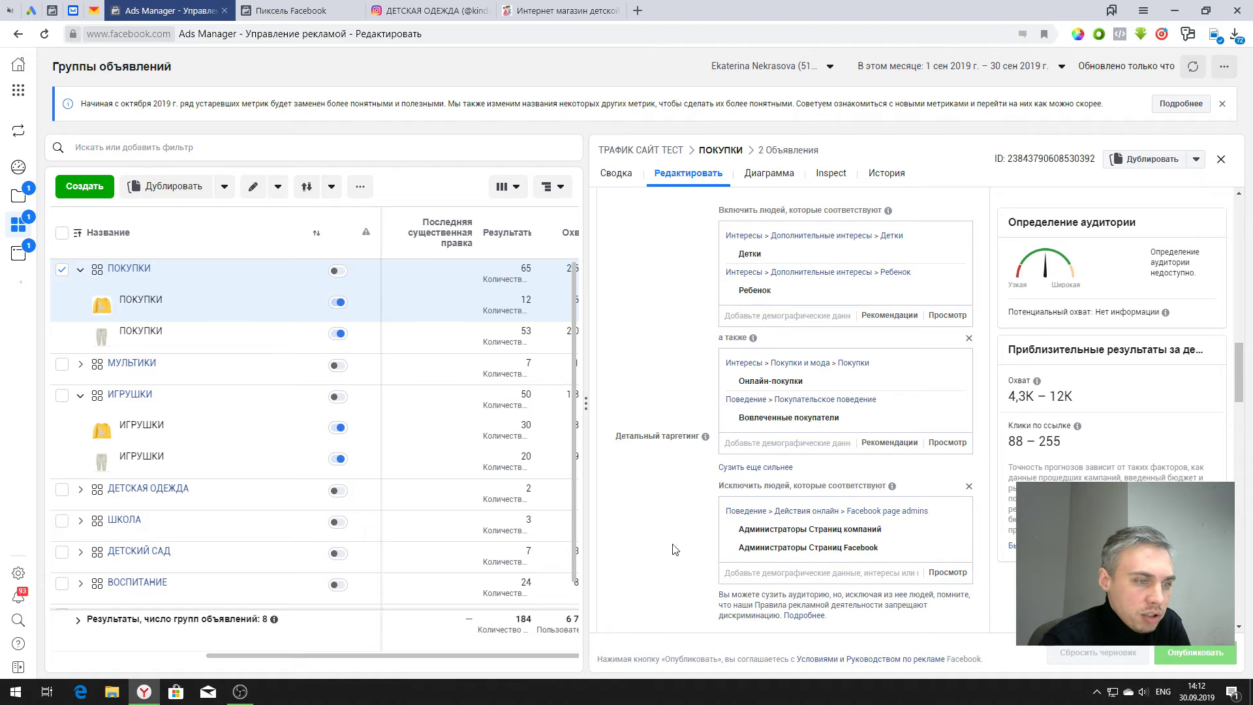
pyautogui.scroll(-15, 649, 500)
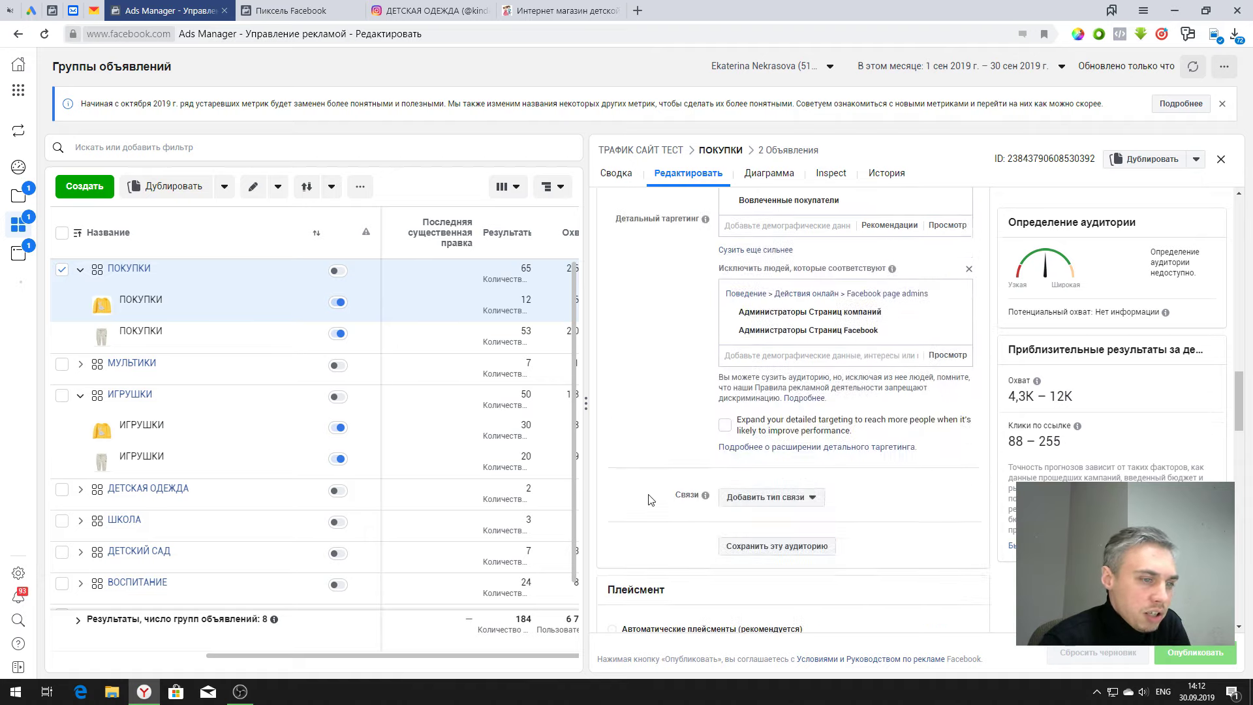
pyautogui.scroll(5, 649, 495)
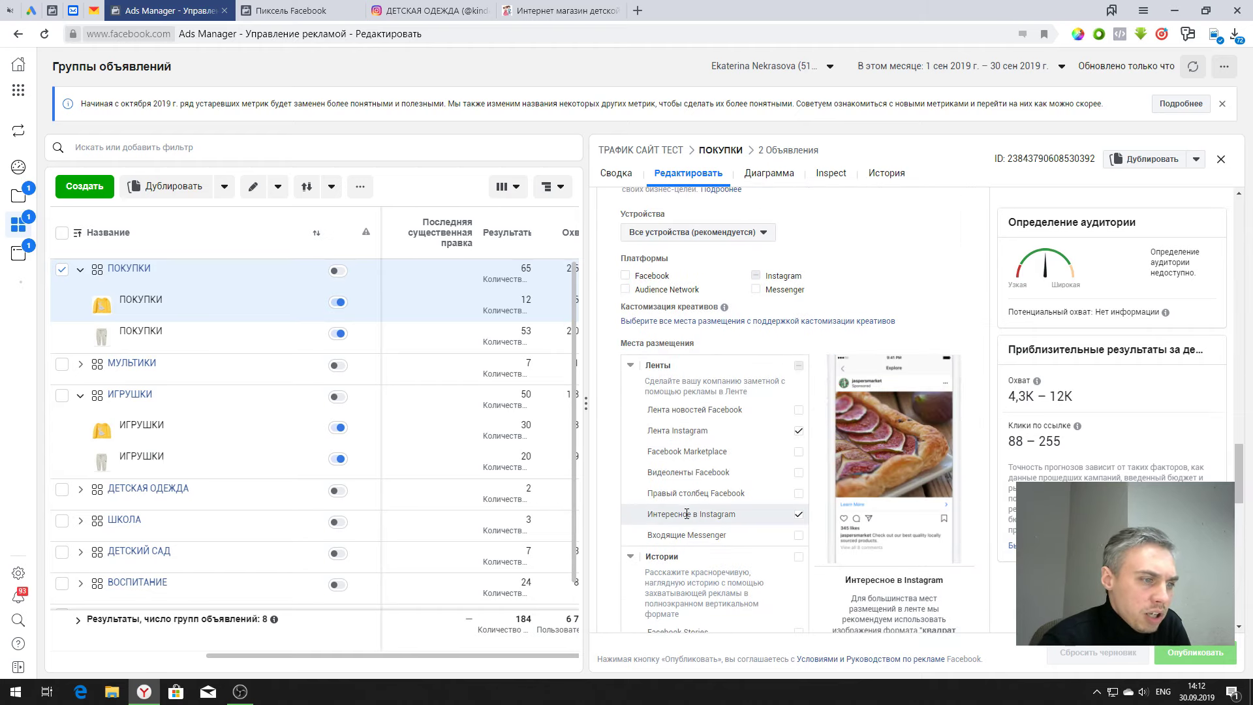
pyautogui.scroll(-10, 628, 480)
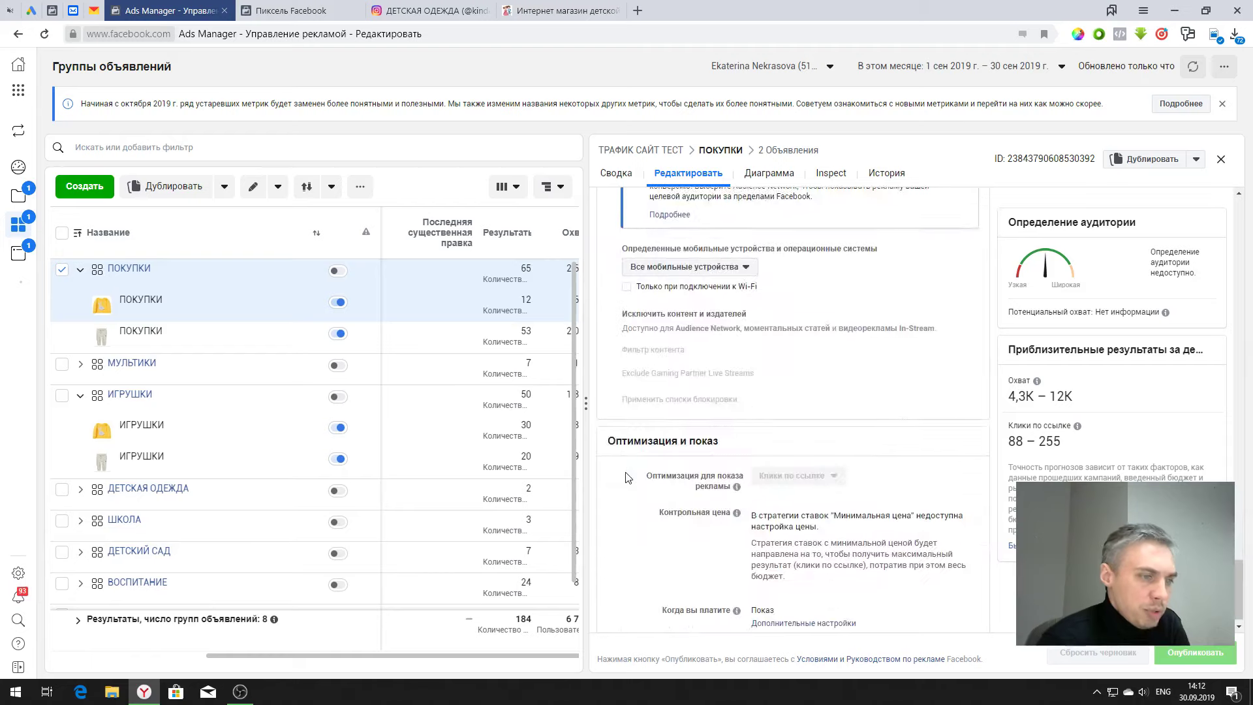
# Step: Review the ПОКУПКИ ad set's included interests, narrowing conditions and exclusions again, and close the editor
pyautogui.scroll(12, 625, 477)
pyautogui.scroll(15, 627, 477)
pyautogui.scroll(-6, 674, 480)
pyautogui.scroll(1, 674, 480)
pyautogui.moveTo(136, 275)
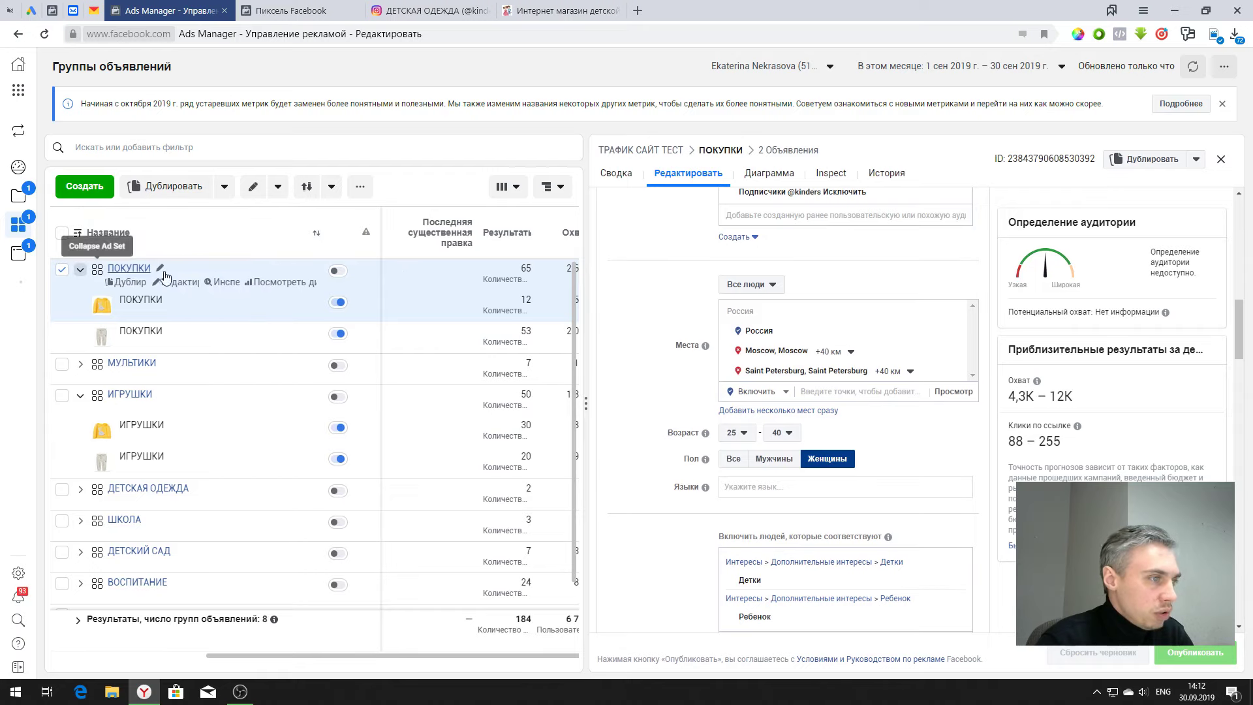
pyautogui.scroll(2, 665, 421)
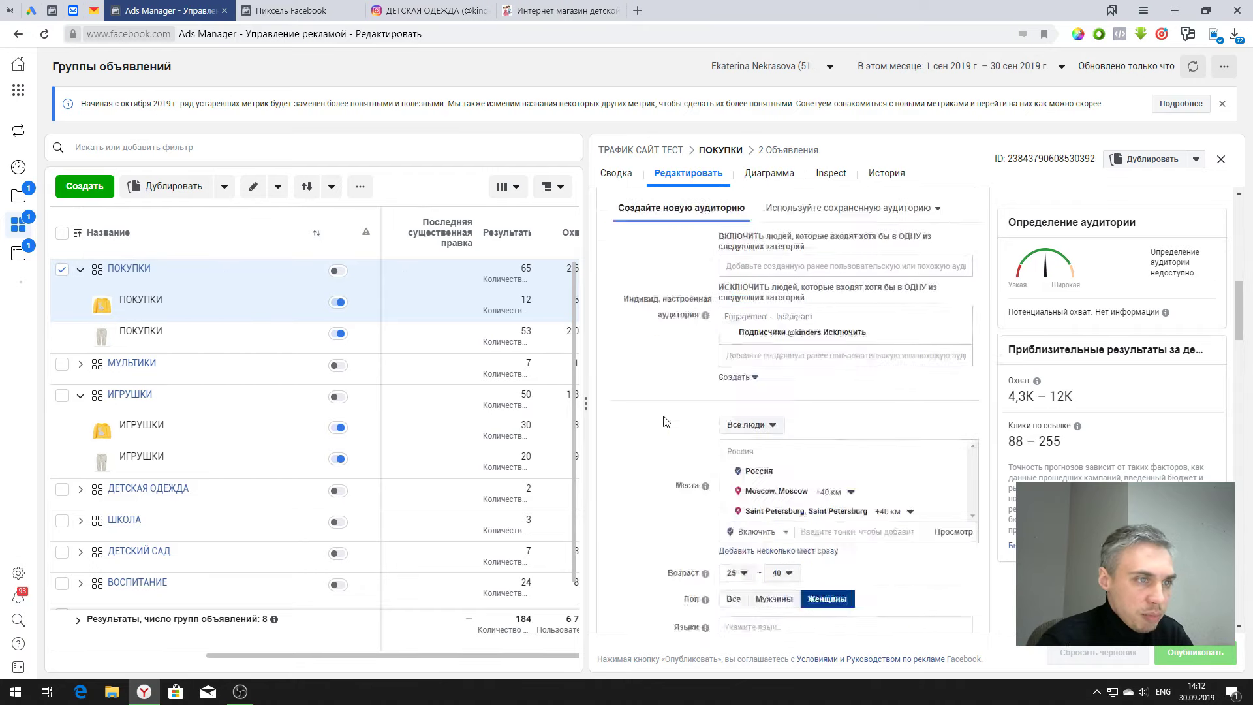
pyautogui.scroll(-5, 664, 421)
pyautogui.moveTo(757, 407)
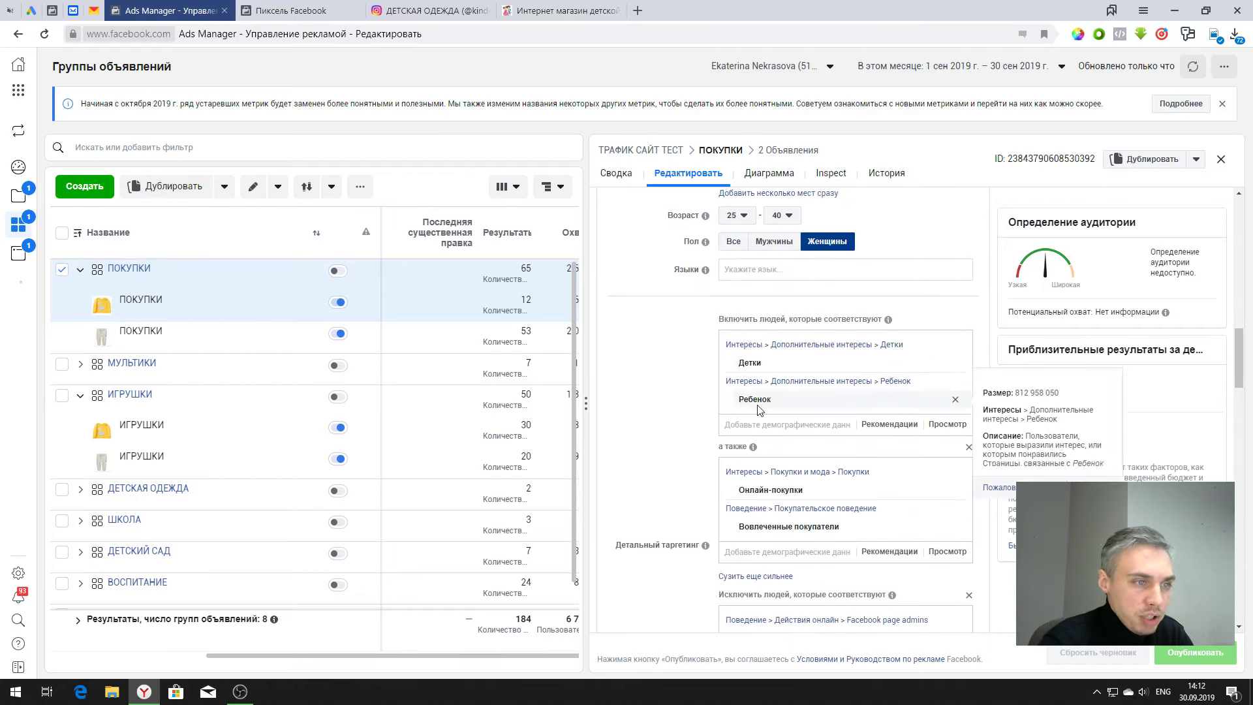
pyautogui.scroll(-2, 692, 347)
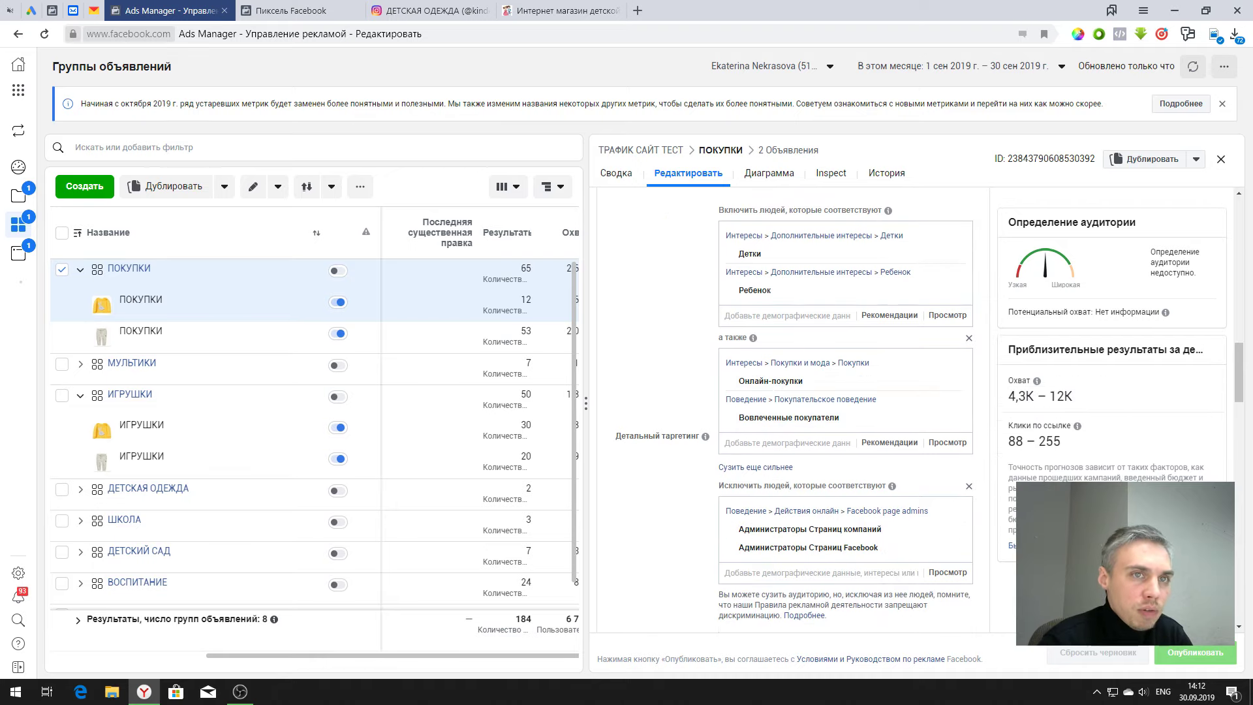
pyautogui.click(1220, 159)
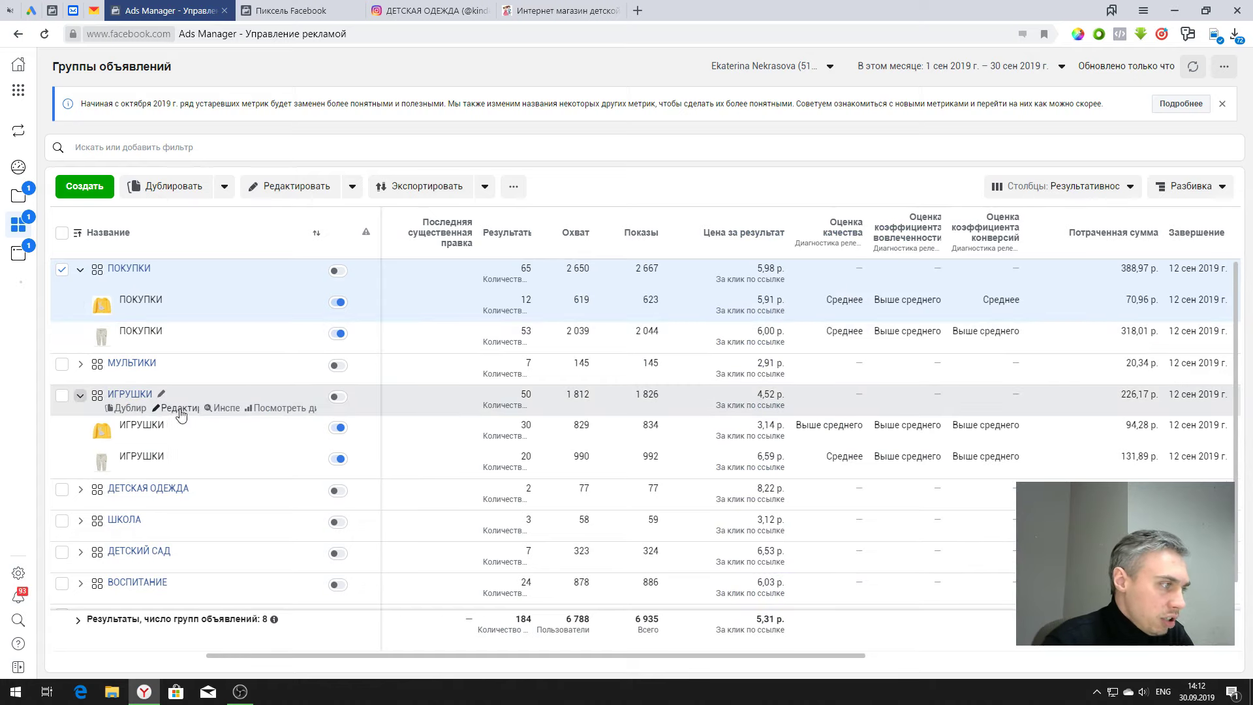
# Step: Open the ИГРУШКИ ad set's edit settings, examine its audience, included interests and exclusions, and close the editor
pyautogui.click(181, 415)
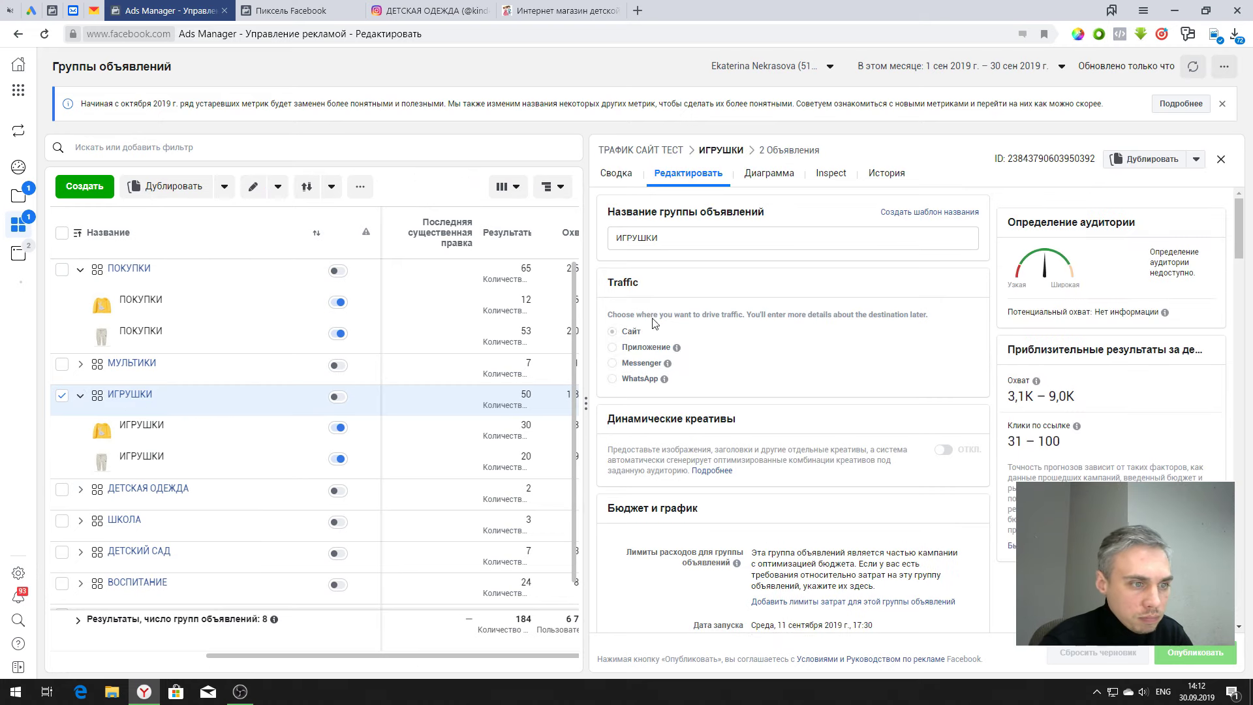
pyautogui.scroll(-6, 693, 263)
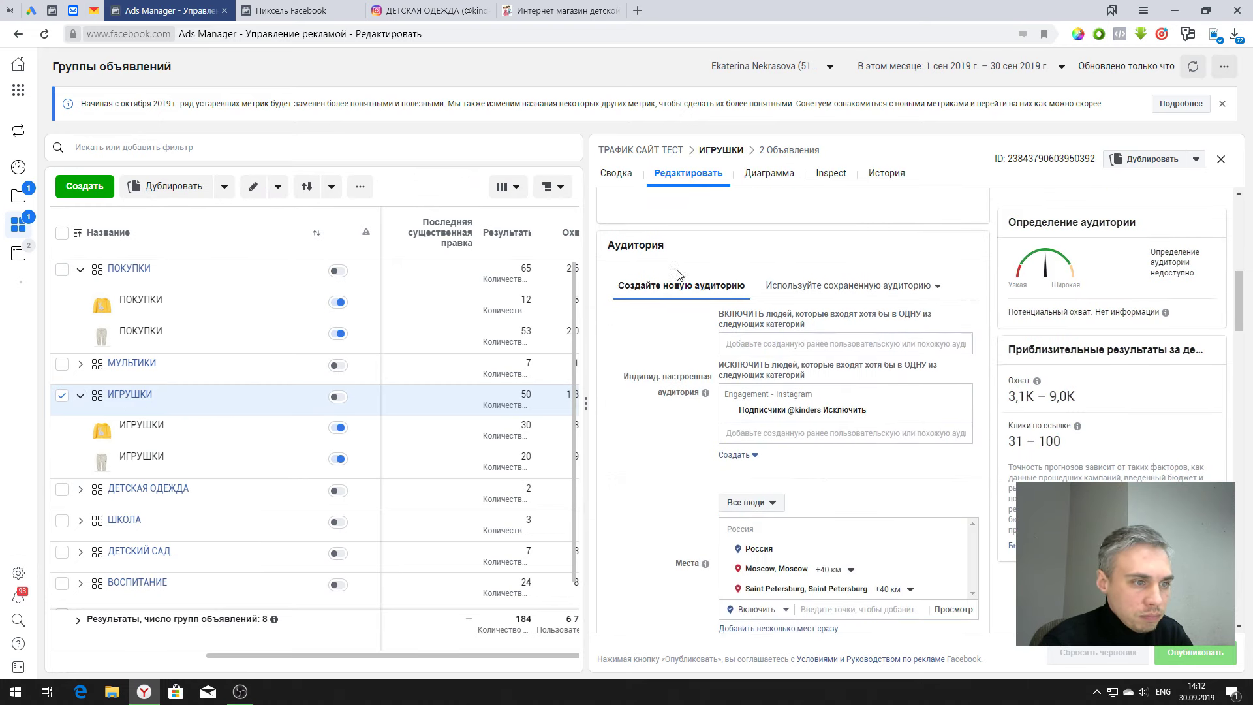
pyautogui.scroll(-3, 625, 299)
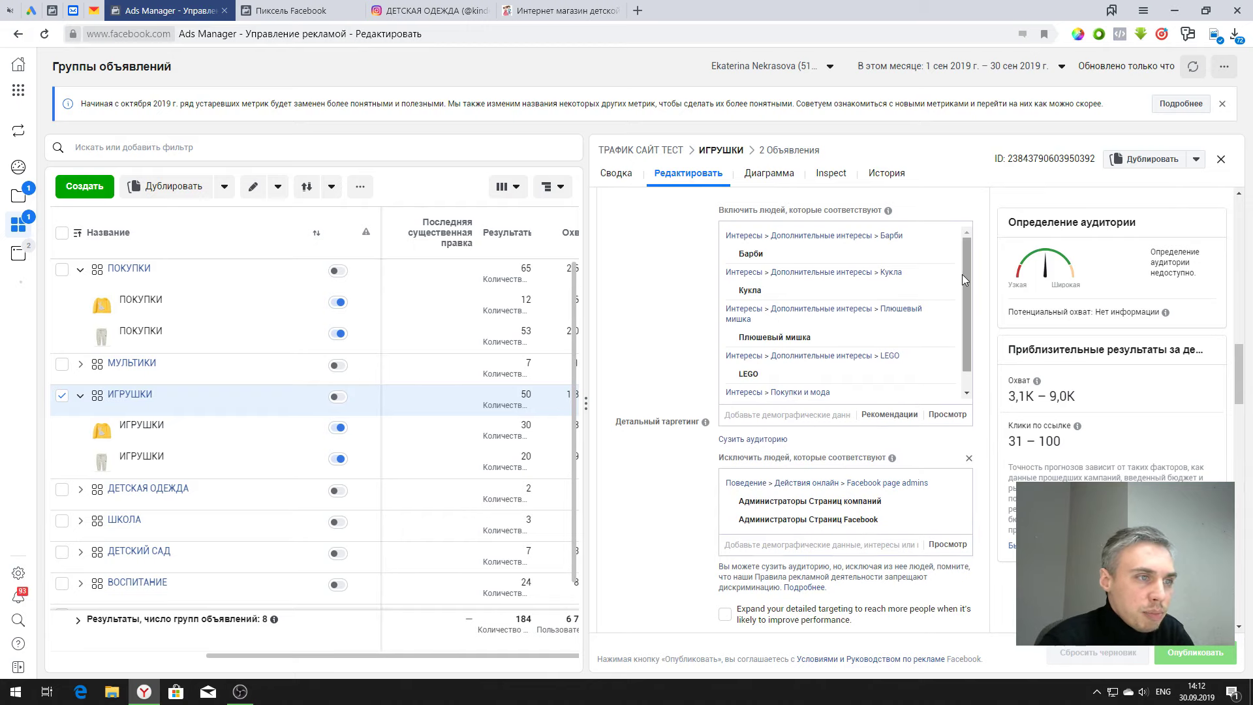
pyautogui.scroll(-5, 969, 280)
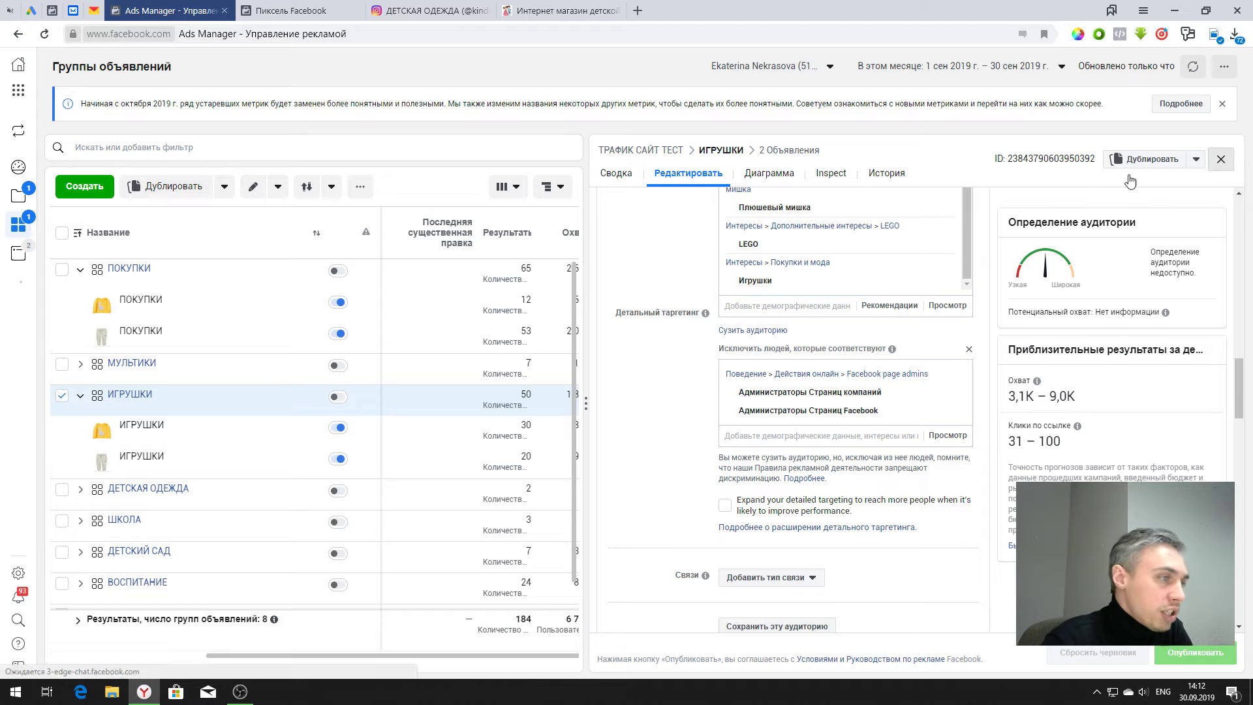
pyautogui.click(1221, 159)
# Step: Return to the campaigns list and review the status, budget and results columns of both campaigns
pyautogui.moveTo(18, 209)
pyautogui.click(173, 198)
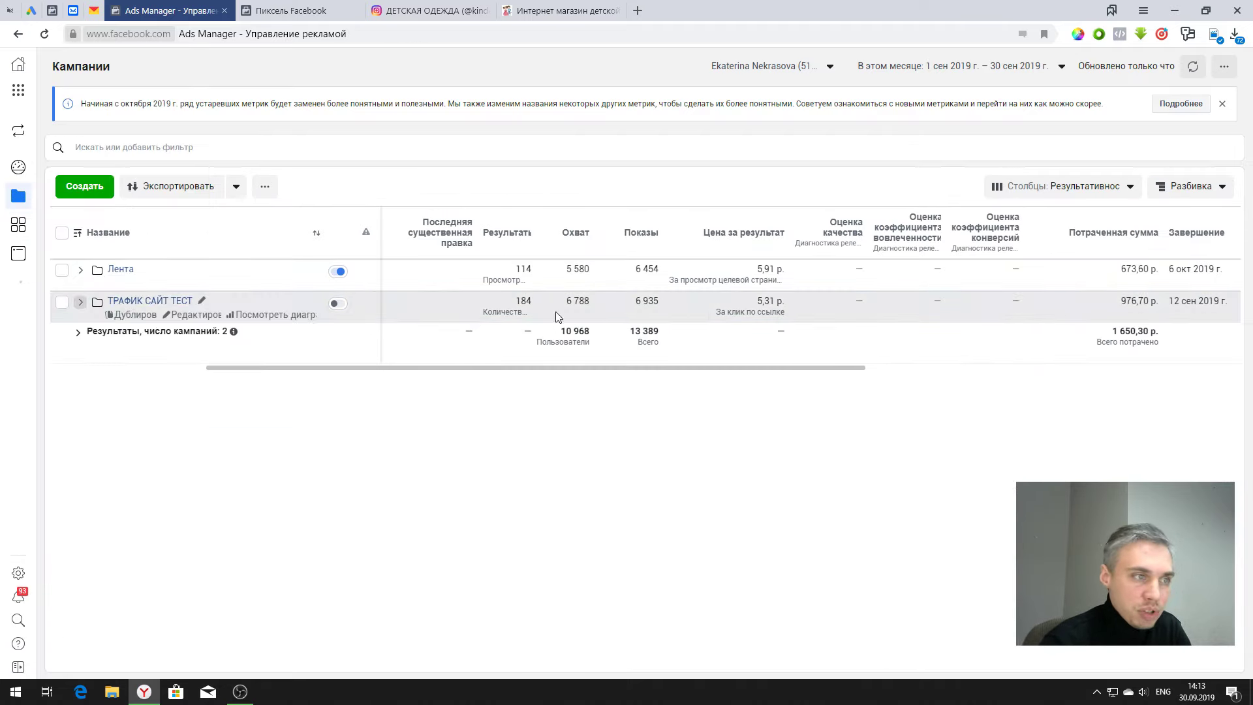
pyautogui.moveTo(604, 368); pyautogui.dragTo(433, 358)
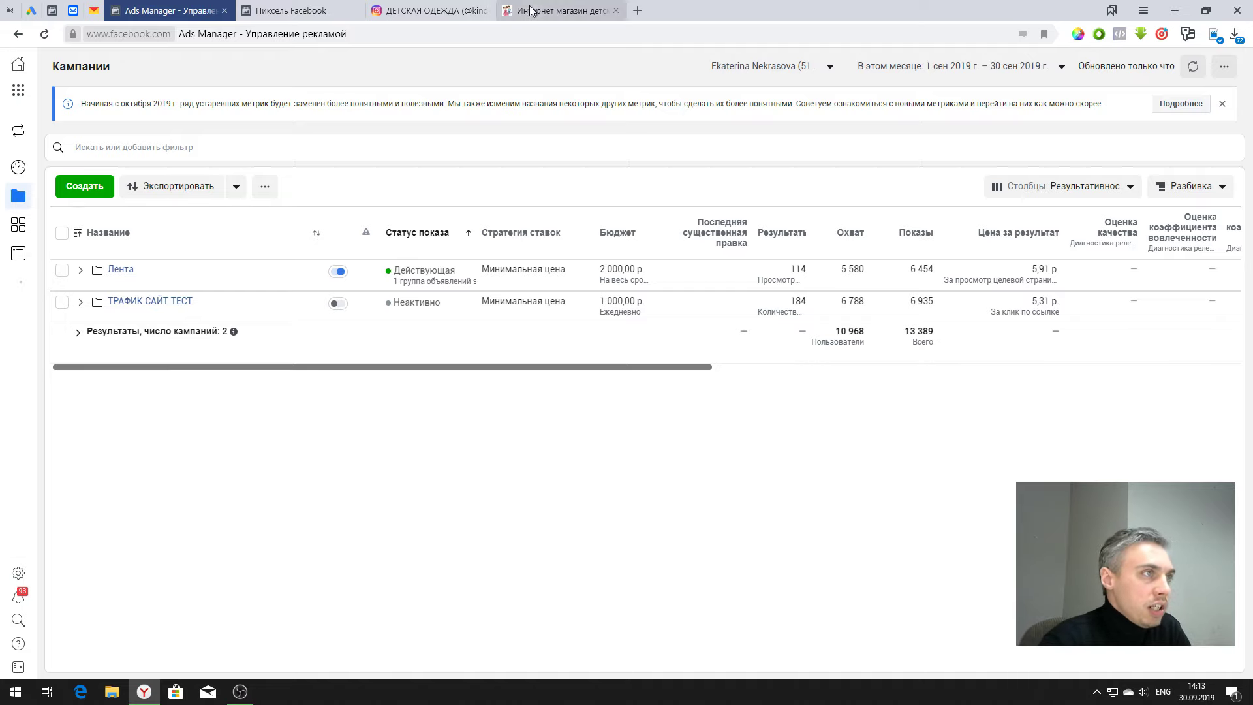
# Step: View the Kindersnadom store website and switch to Events Manager to examine the pixel's event overview
pyautogui.click(561, 10)
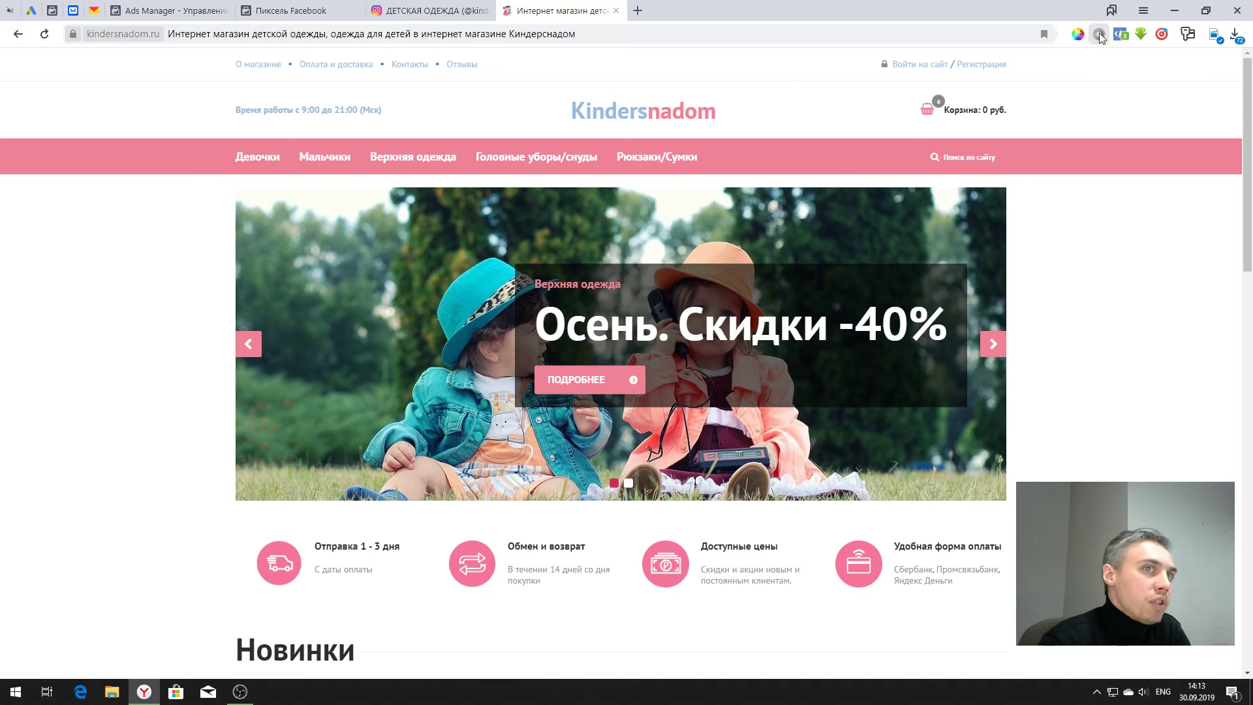
pyautogui.click(184, 15)
pyautogui.click(288, 11)
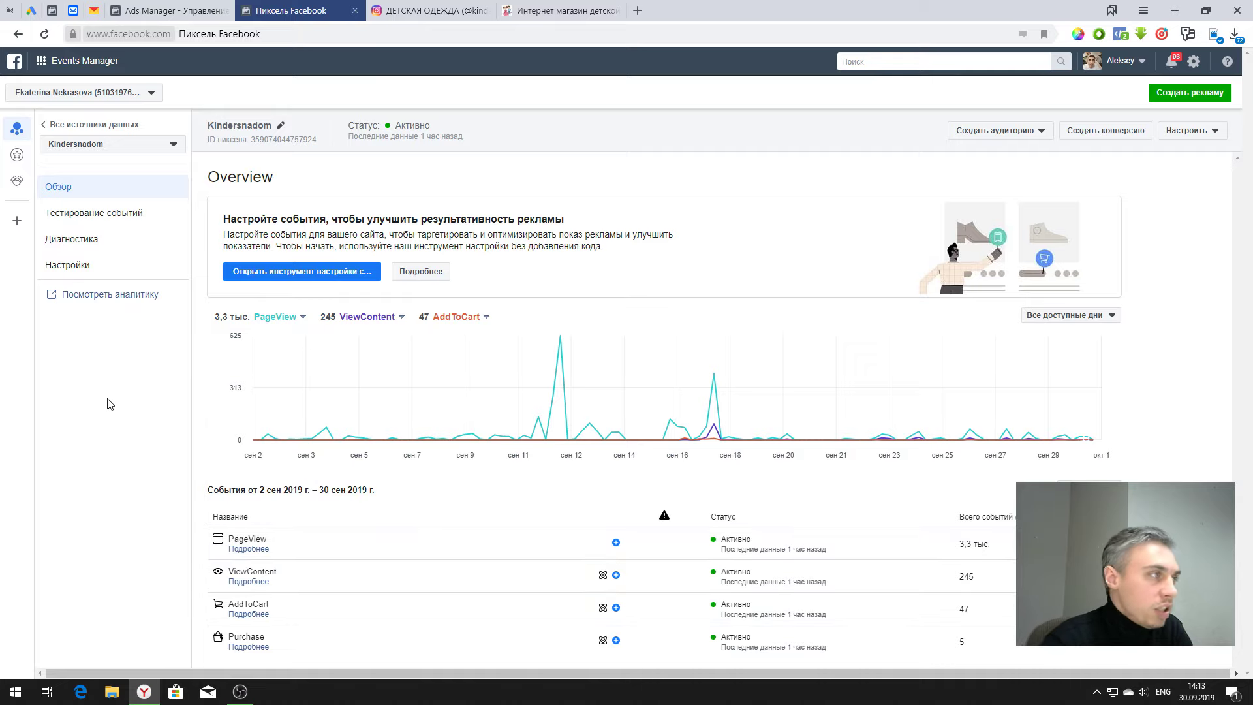
# Step: Switch to Ads Manager to inspect the Лента campaign's ad set, and review the Kindersnadom pixel's event totals in Events Manager
pyautogui.click(178, 5)
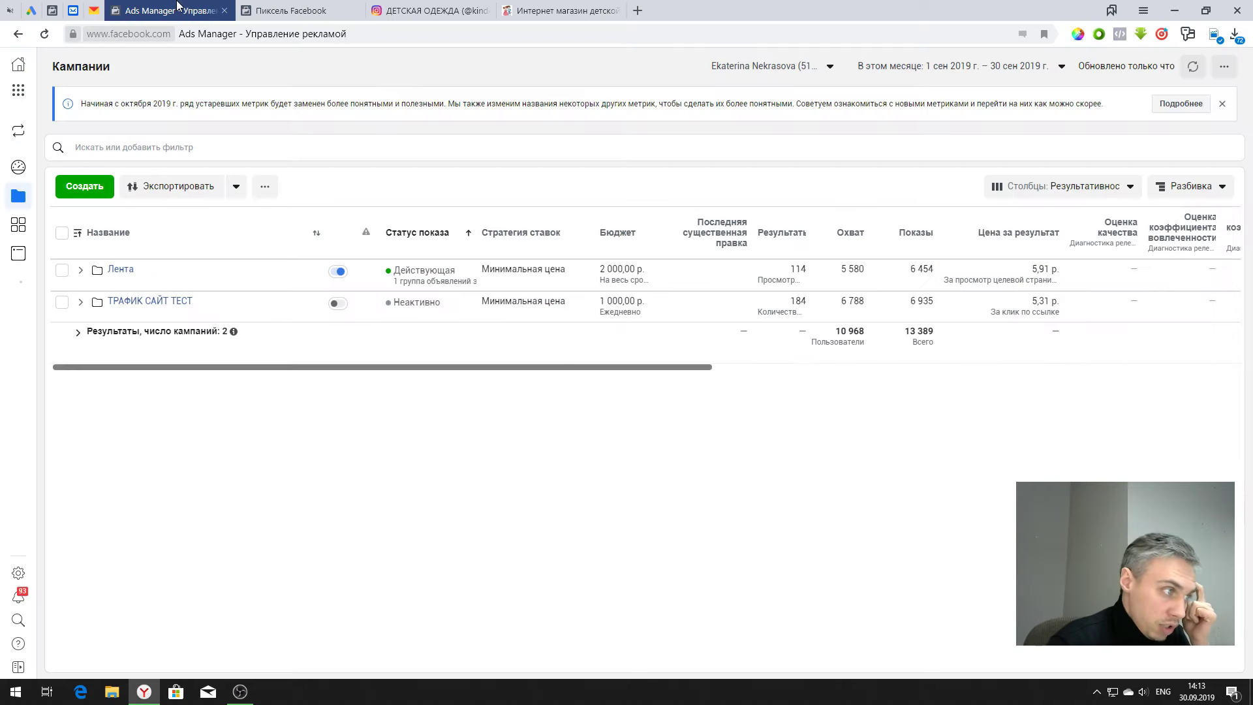
pyautogui.click(81, 269)
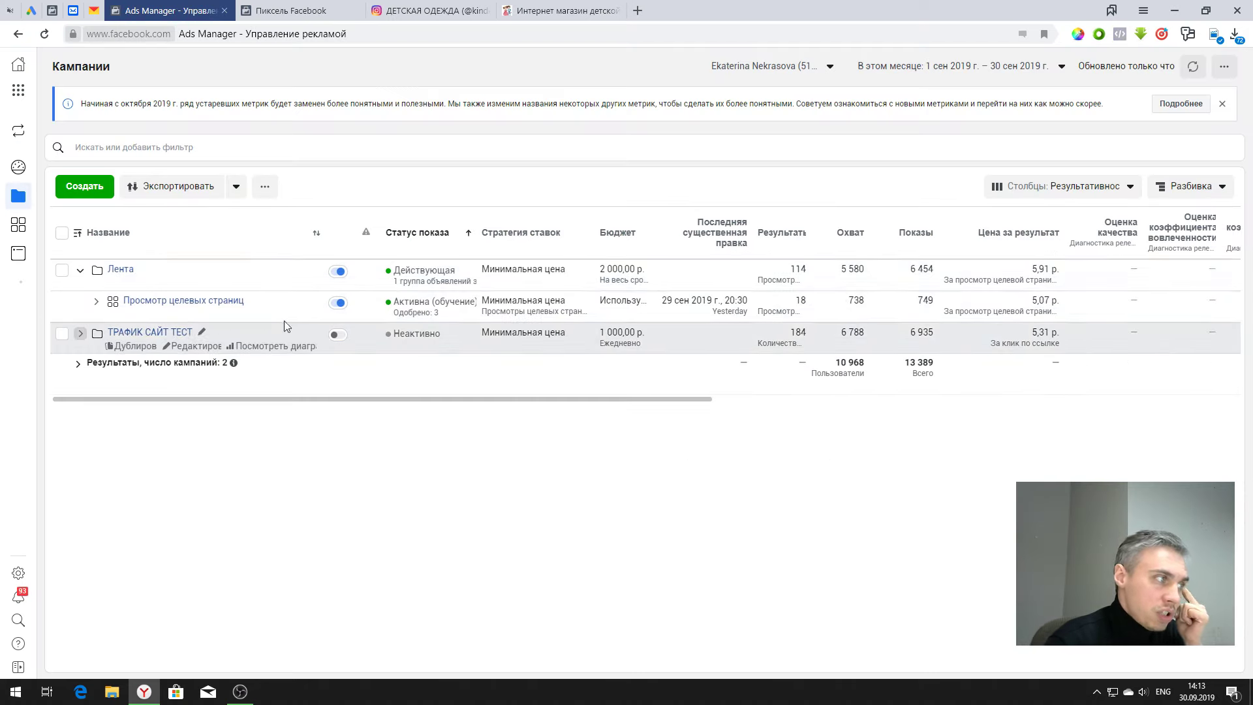
pyautogui.click(80, 270)
pyautogui.click(288, 11)
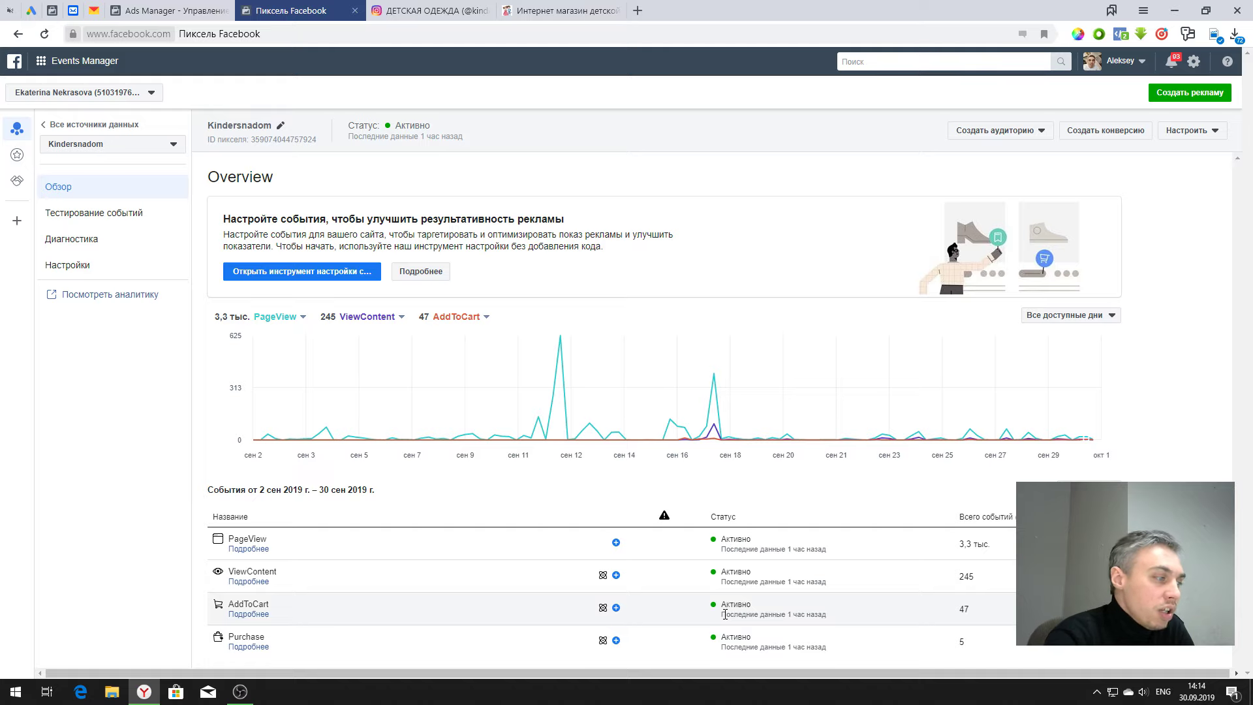
# Step: Switch to Ads Manager, start a new campaign with the Конверсии objective and continue to its ad set settings
pyautogui.click(173, 10)
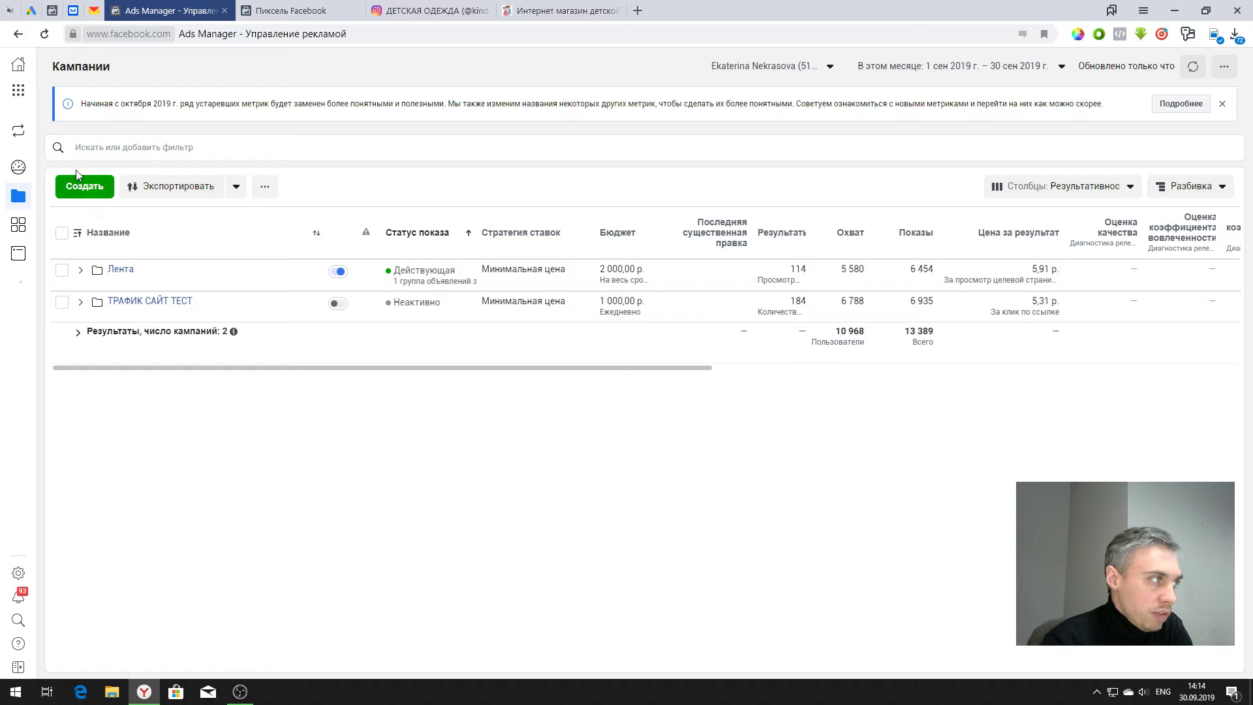
pyautogui.click(85, 186)
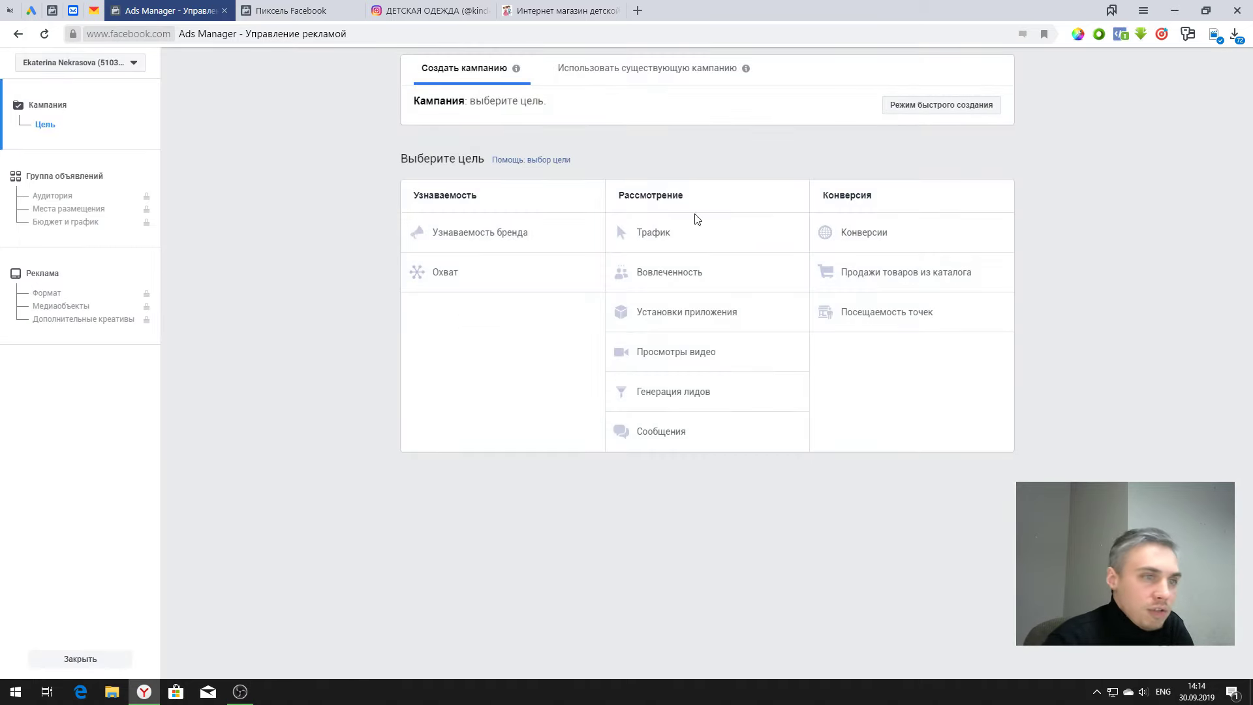
pyautogui.click(867, 233)
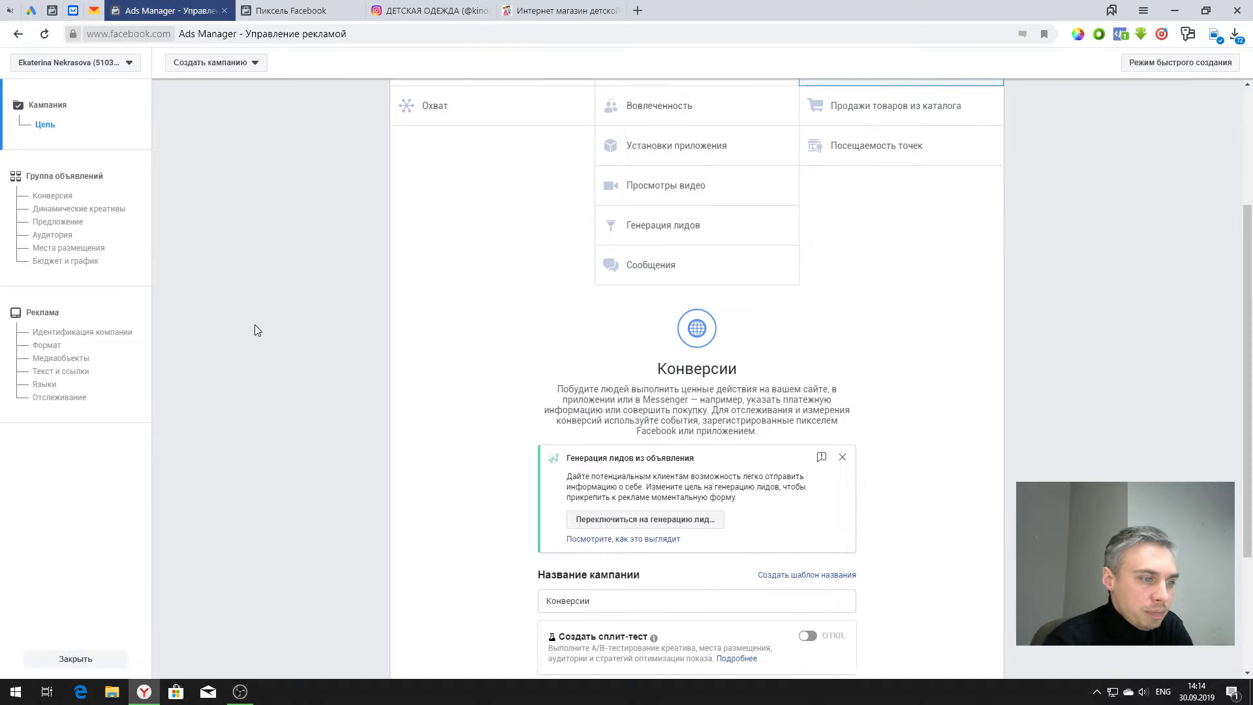
pyautogui.click(694, 574)
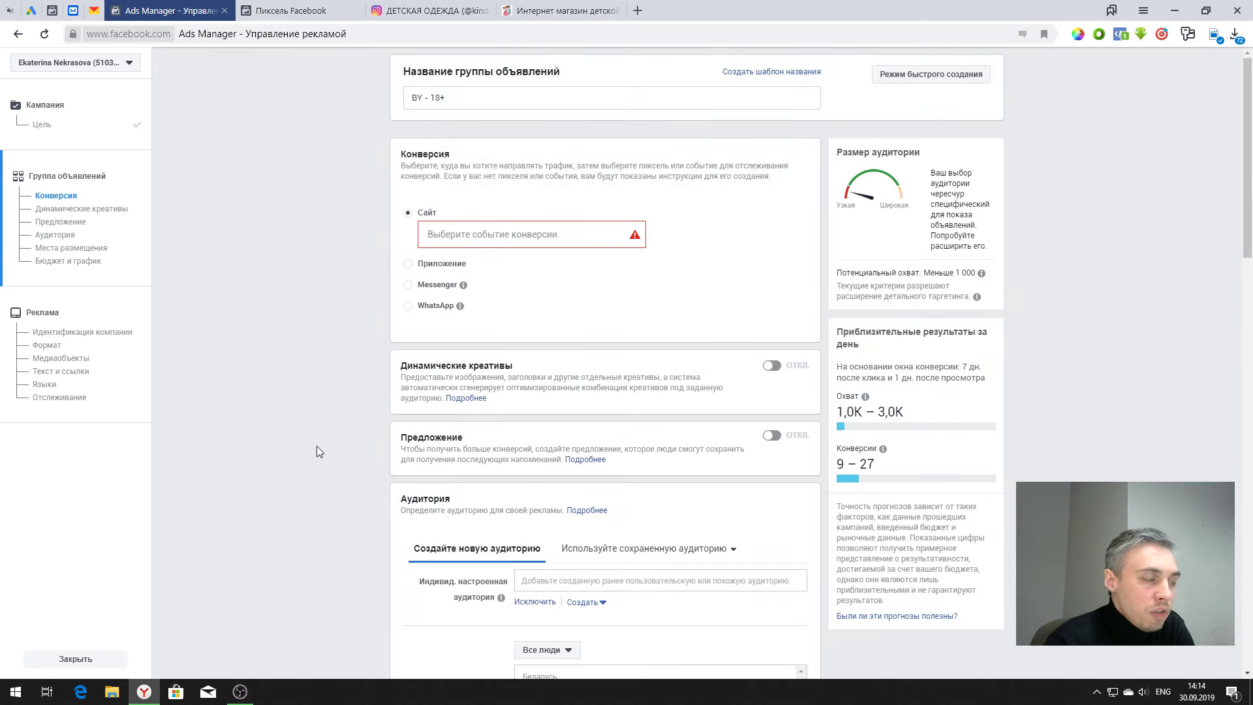
# Step: Choose Покупка as the ad set's website conversion event, and replace it with Добавление в корзину
pyautogui.moveTo(530, 249)
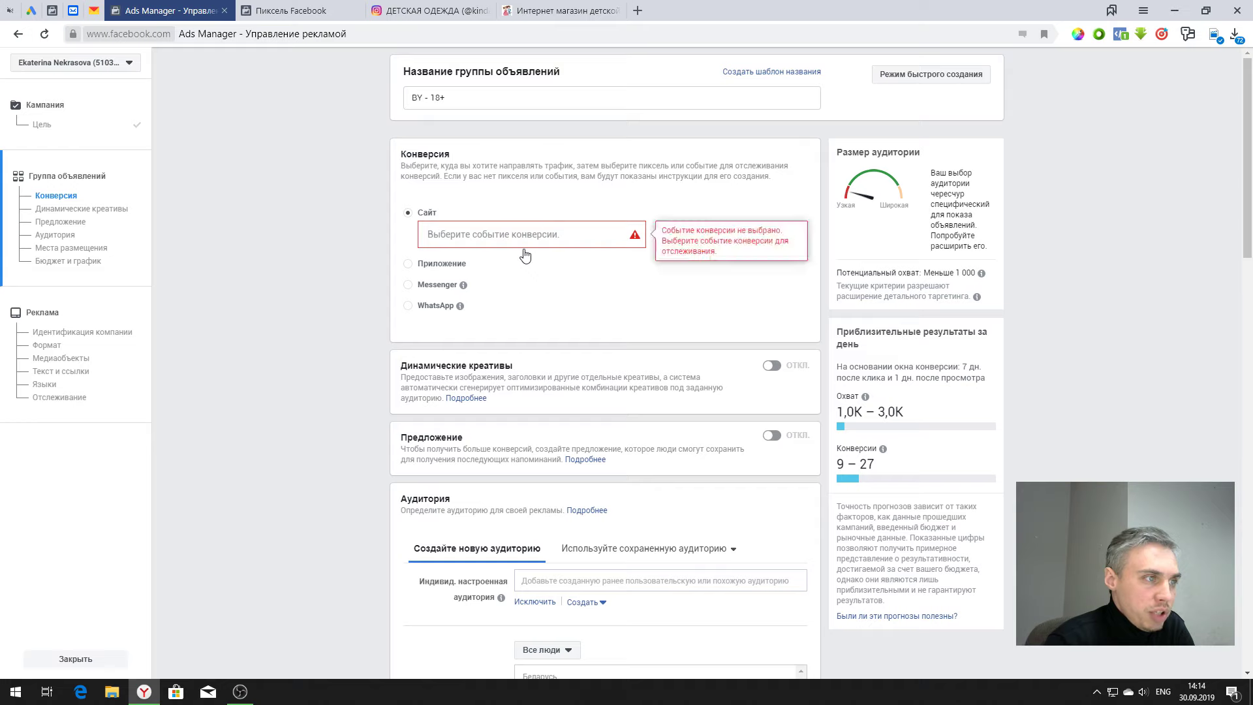
pyautogui.click(499, 234)
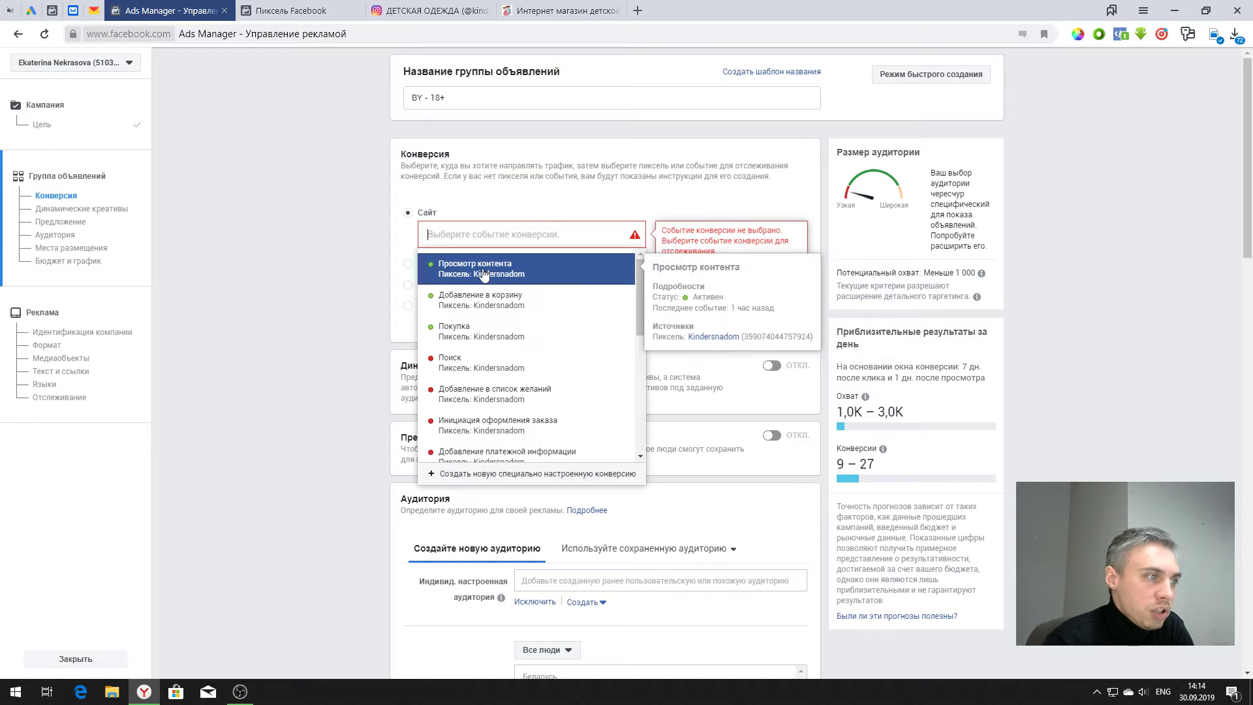
pyautogui.click(478, 332)
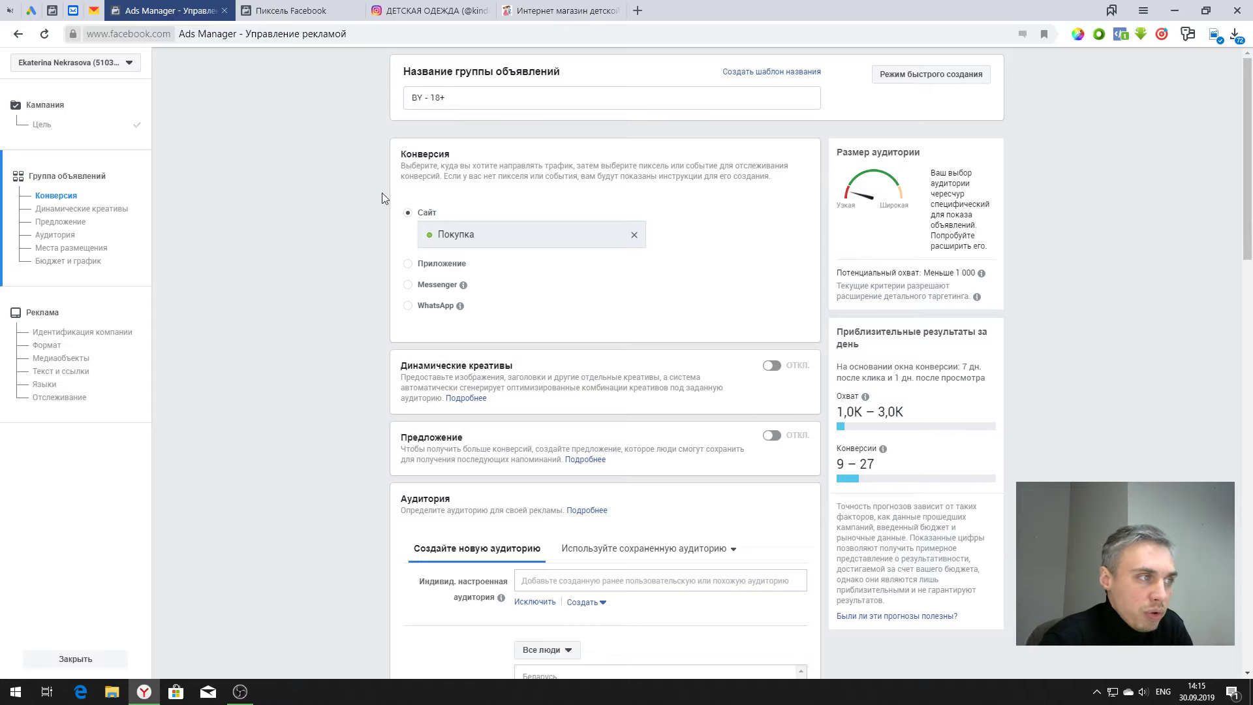
pyautogui.click(635, 236)
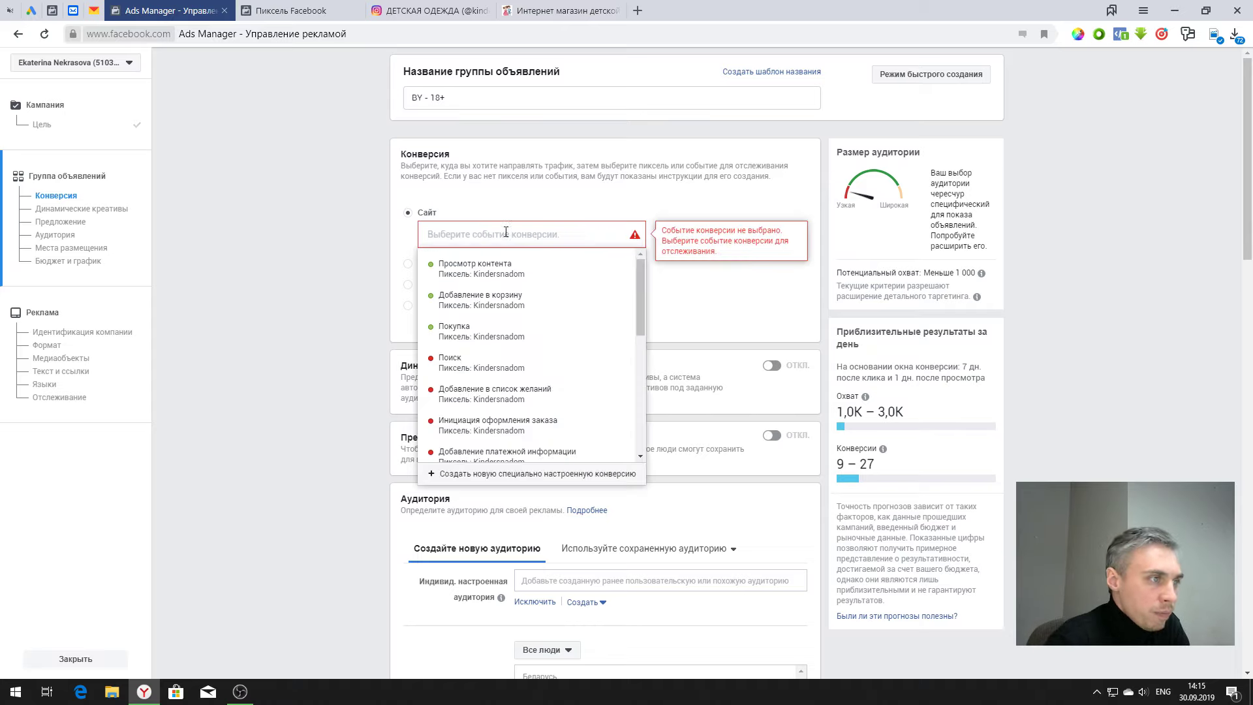
pyautogui.click(470, 301)
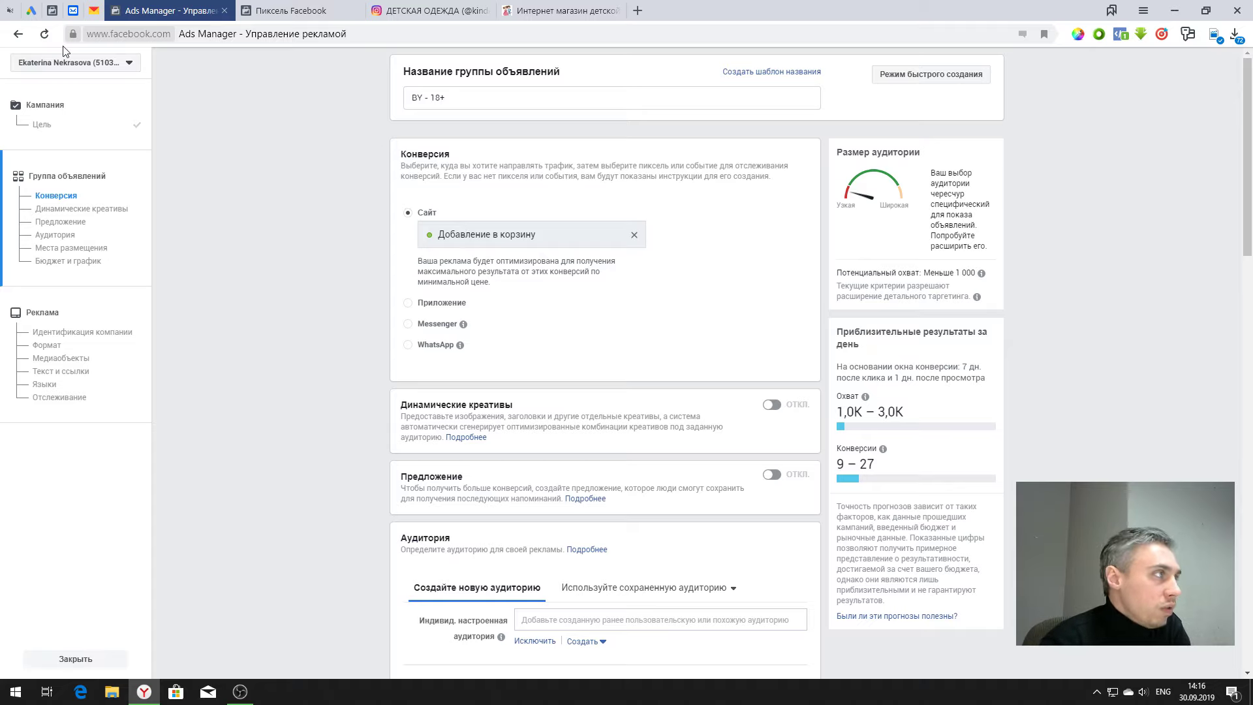
# Step: Check the pixel's event overview in Events Manager, and leave the new campaign's setup to review the campaigns list in Ads Manager
pyautogui.click(291, 14)
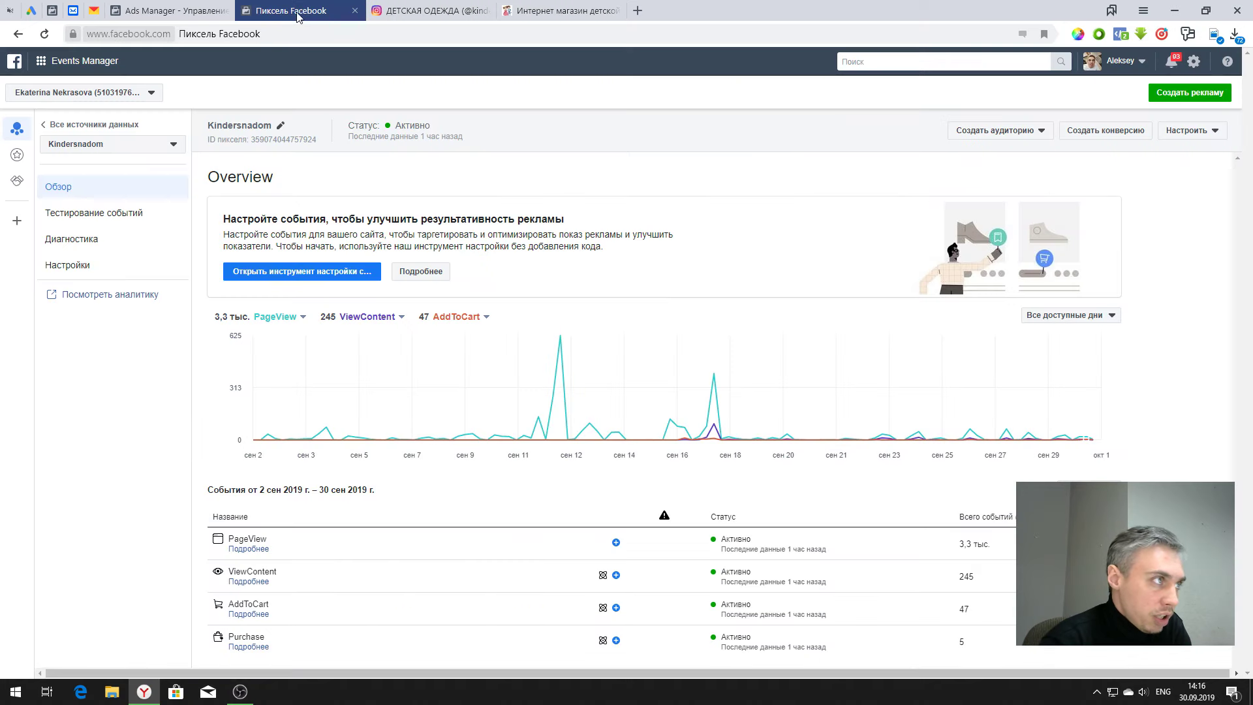
pyautogui.click(199, 10)
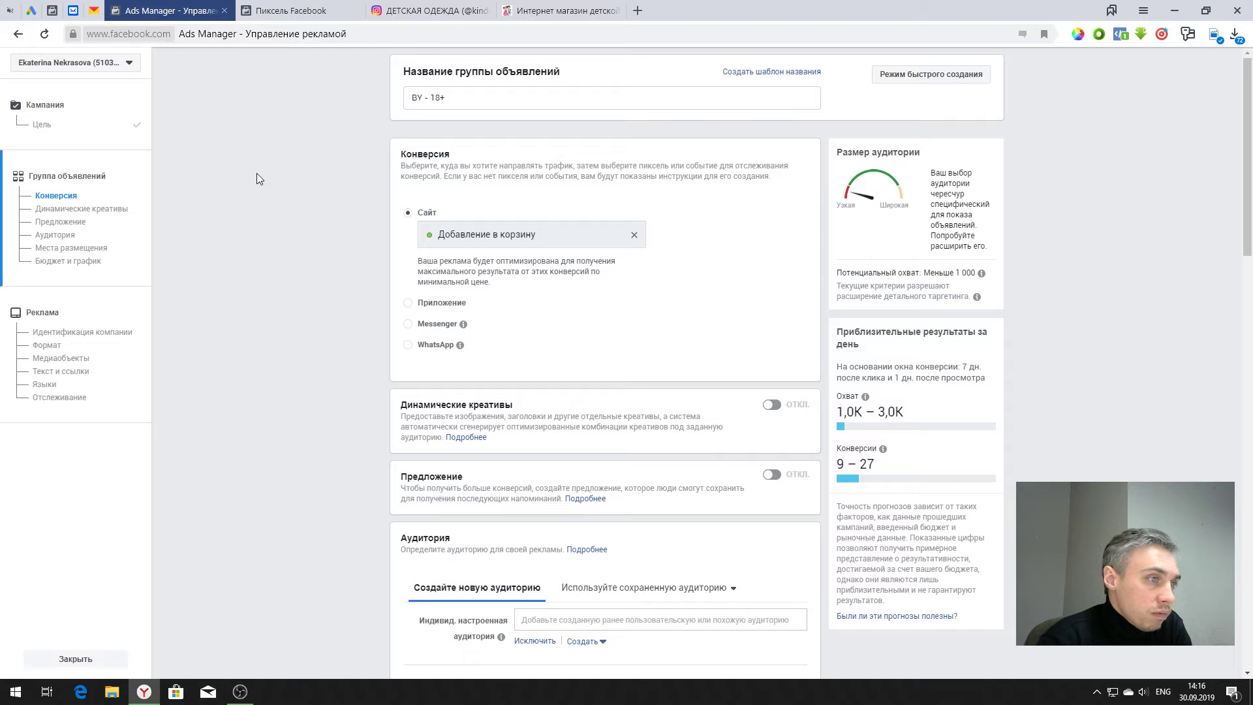
pyautogui.click(17, 34)
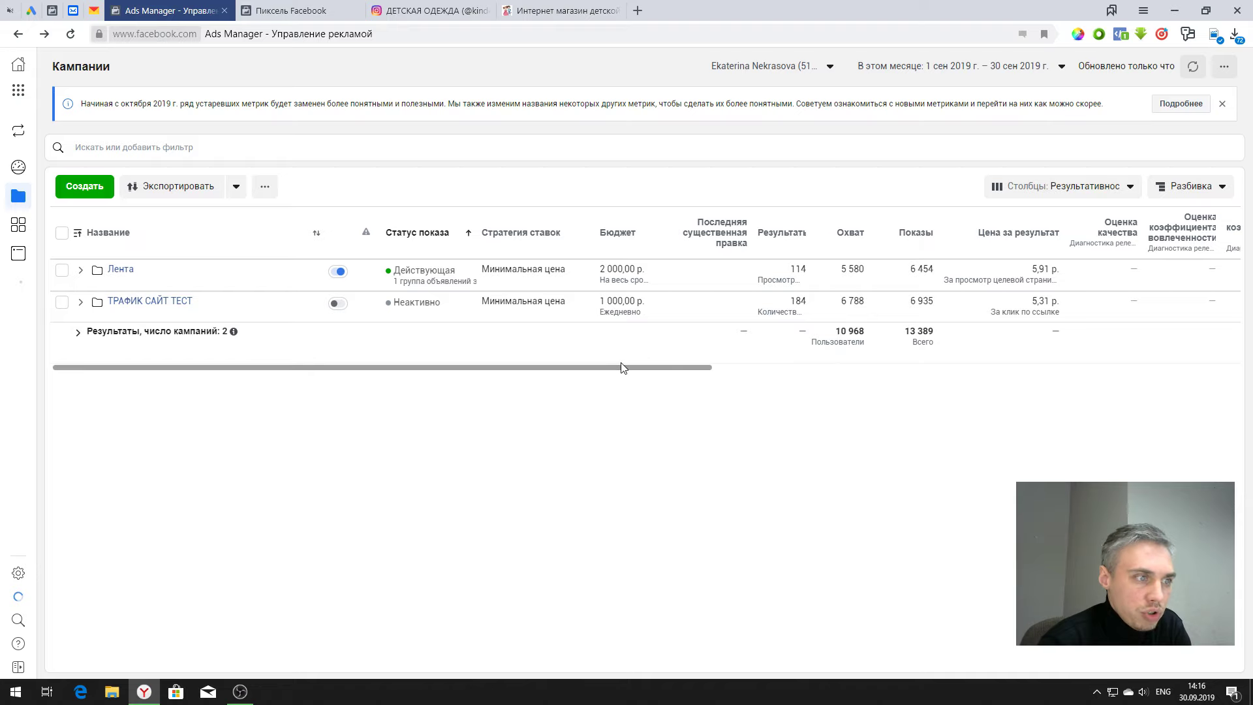
pyautogui.moveTo(615, 367); pyautogui.dragTo(540, 366)
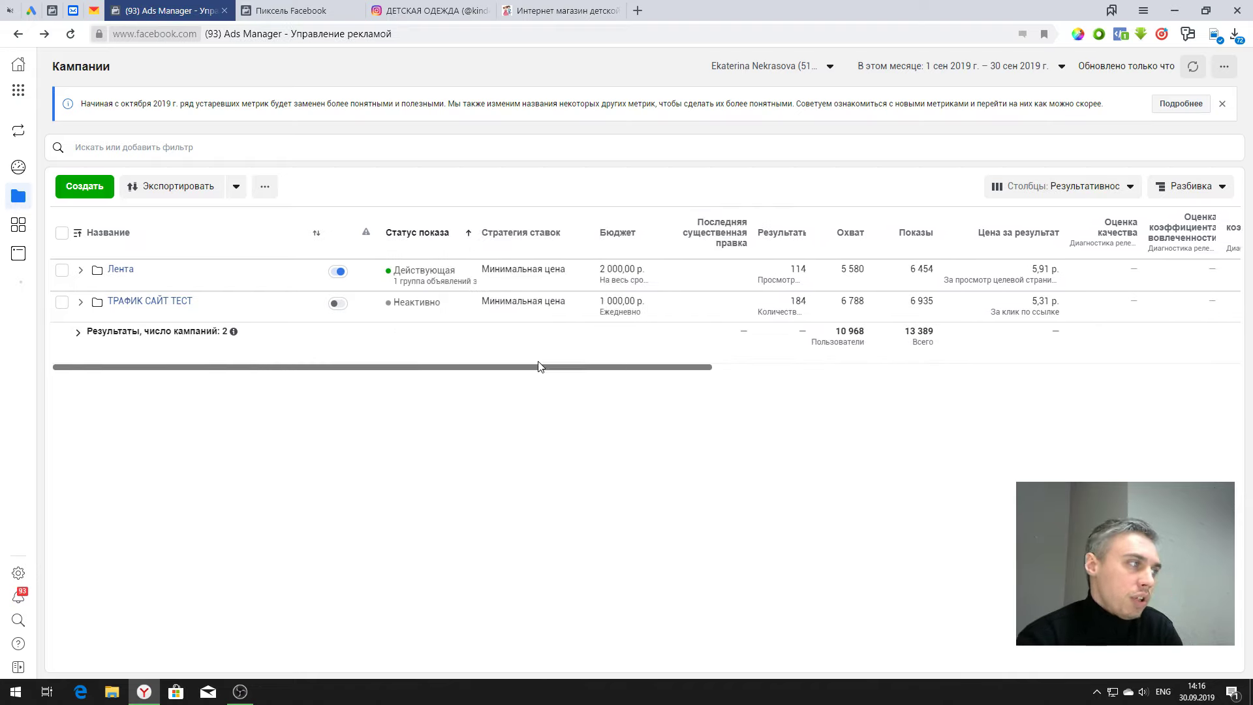